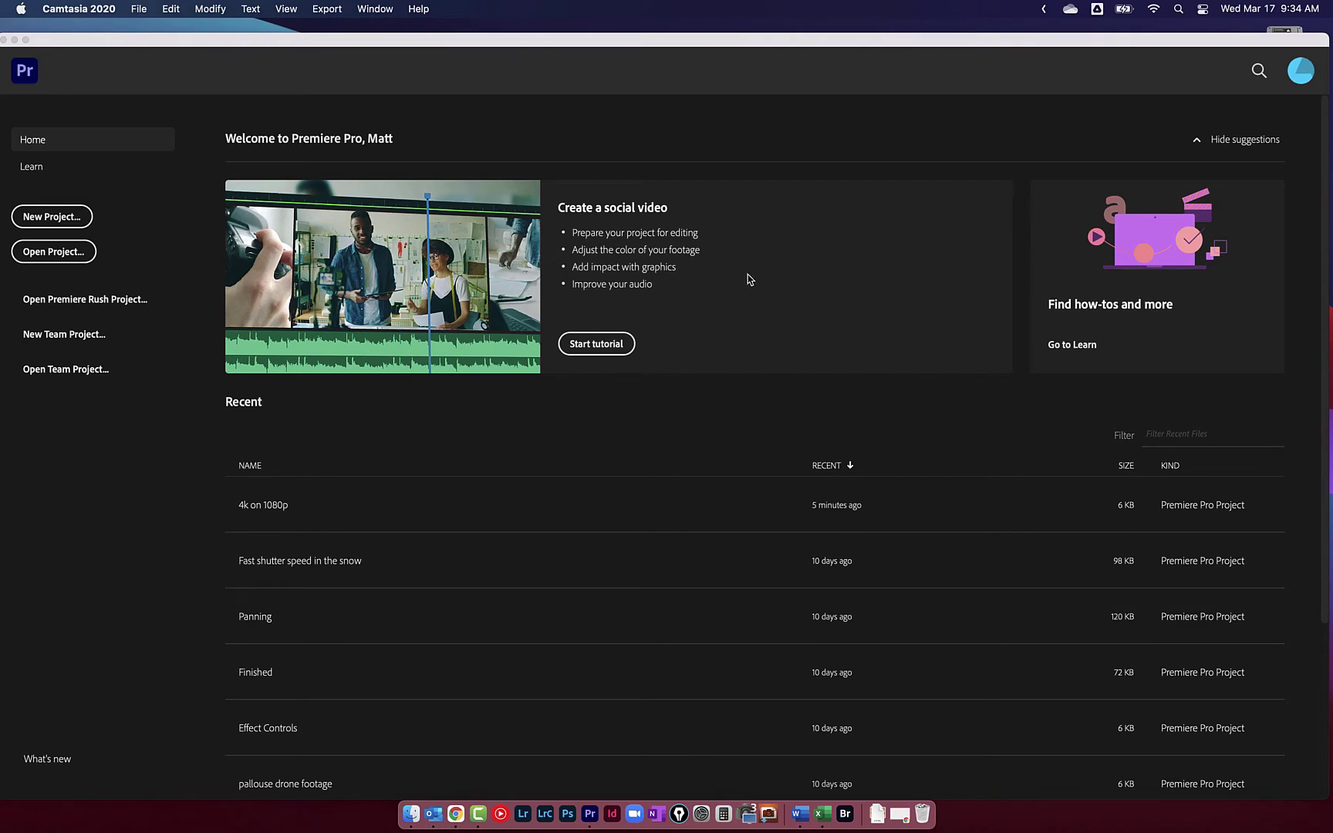
Start a new project from the Home screen named '4k on 1080p'
left_click(55, 221)
left_click(51, 216)
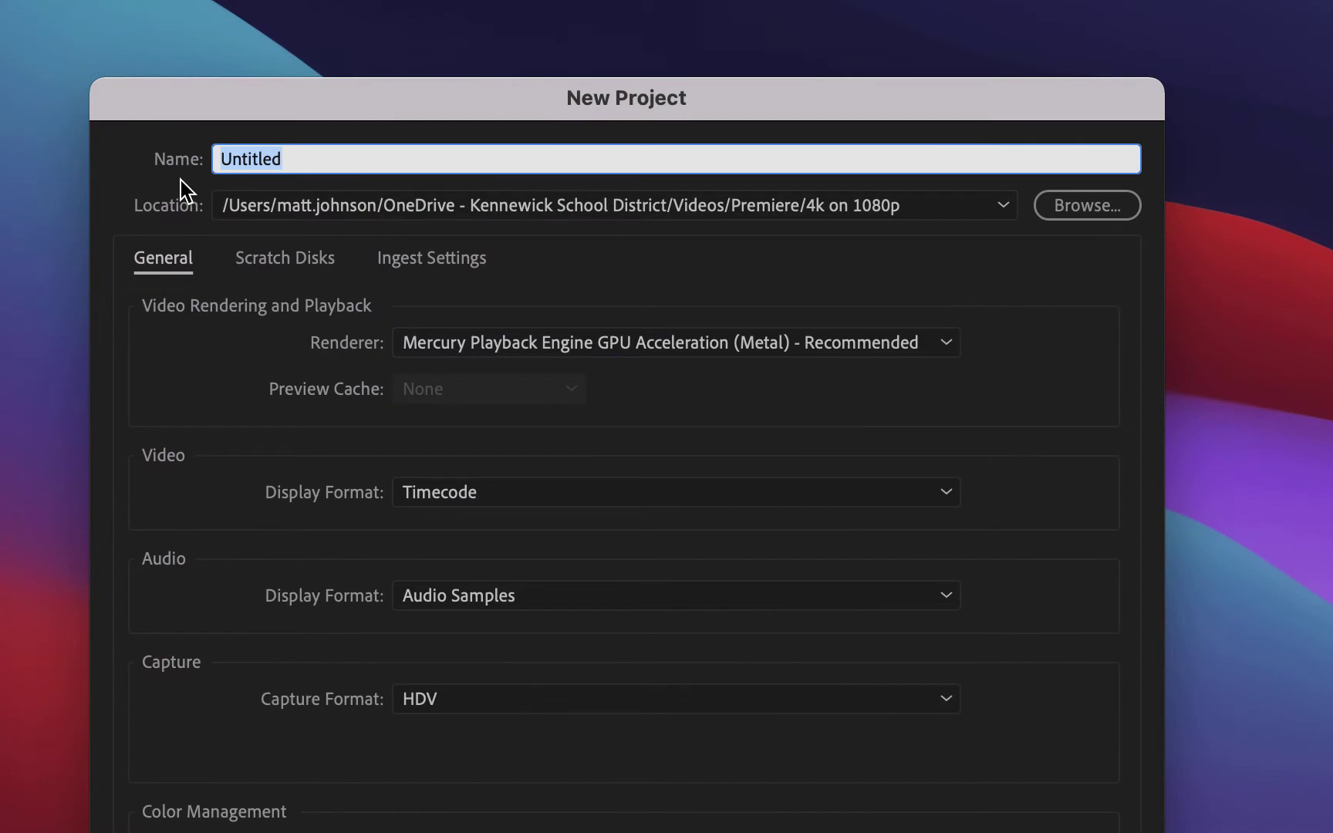
type("4k on")
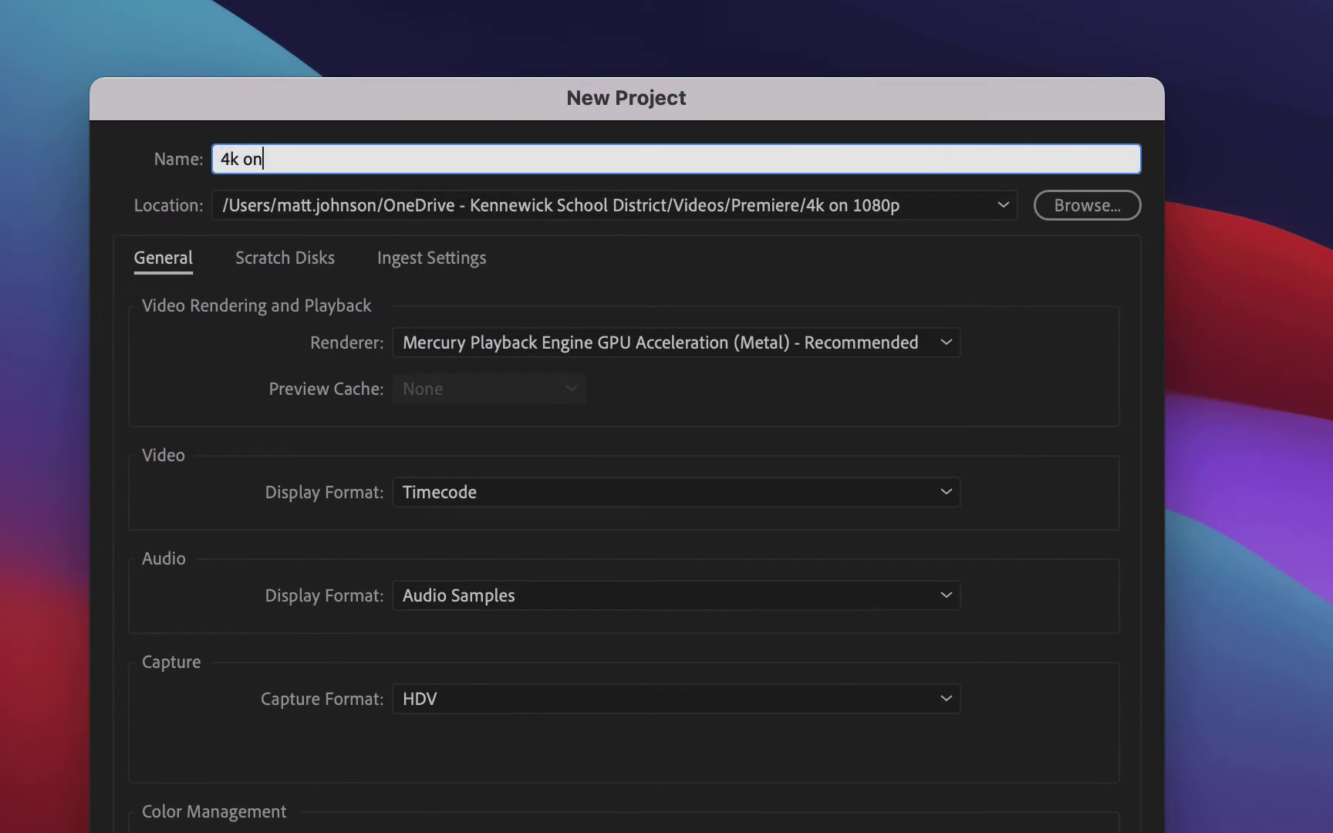
type(" 190")
key("BackSpace")
key("BackSpace")
type("080 o")
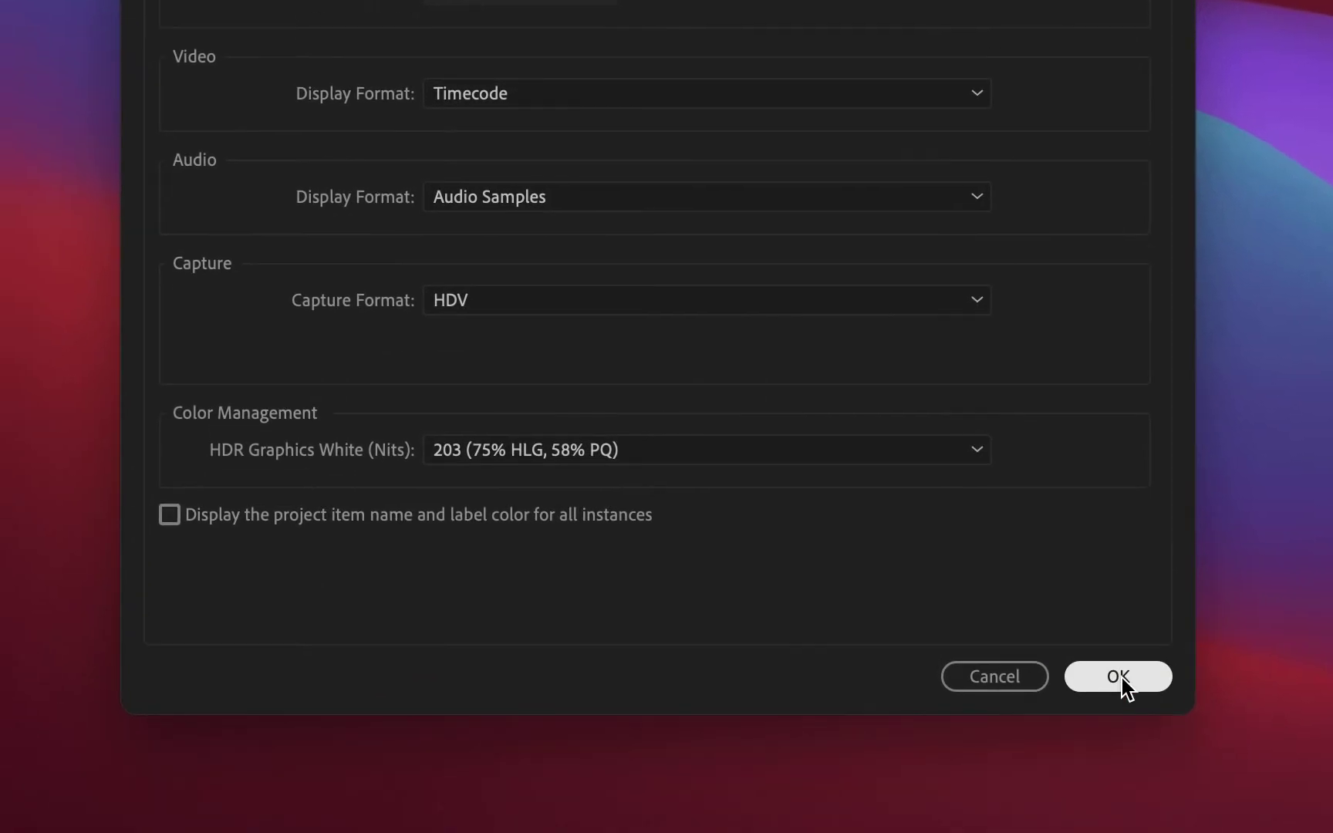
left_click(1122, 678)
Approve overwriting the old project file, then import DJI_0154.MP4 from the I got a drone folder
left_click(752, 305)
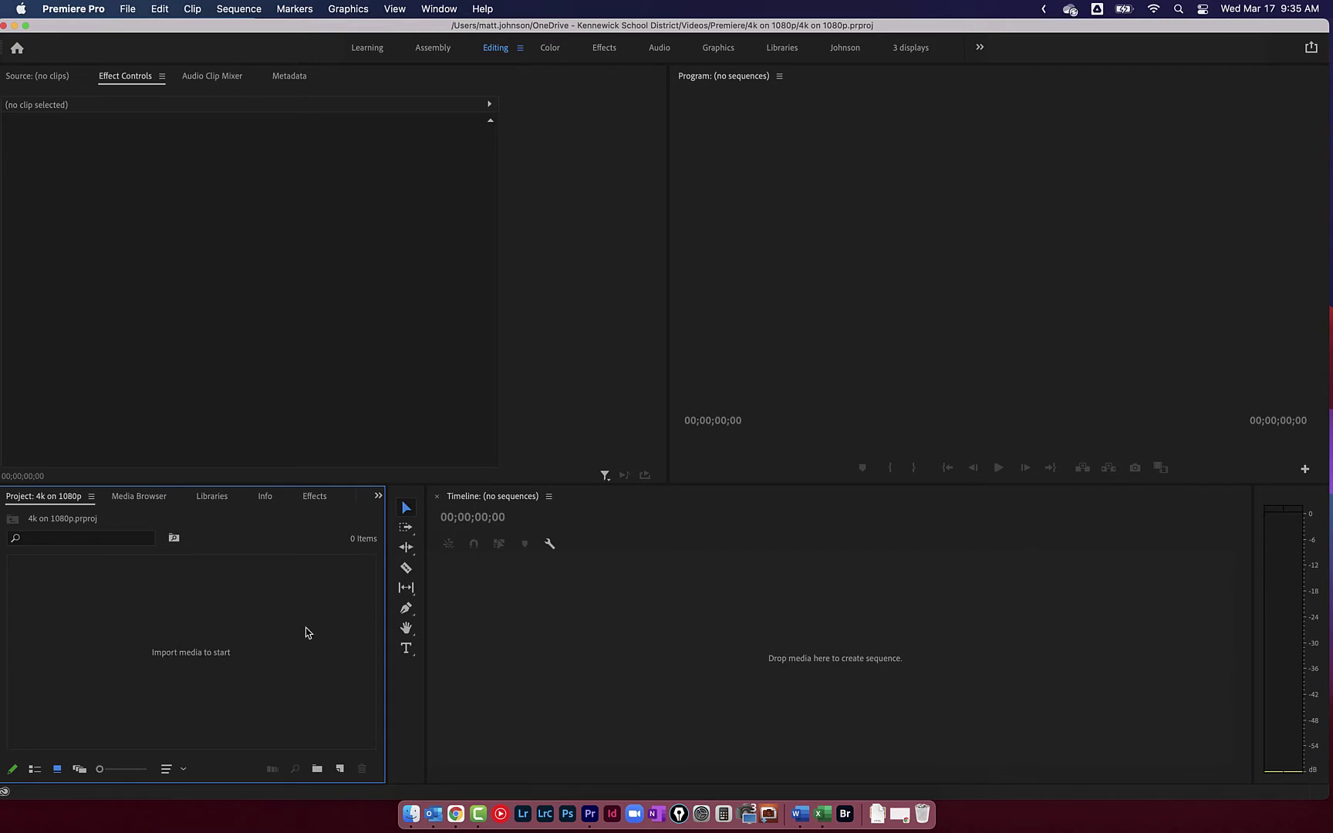
double_click(129, 674)
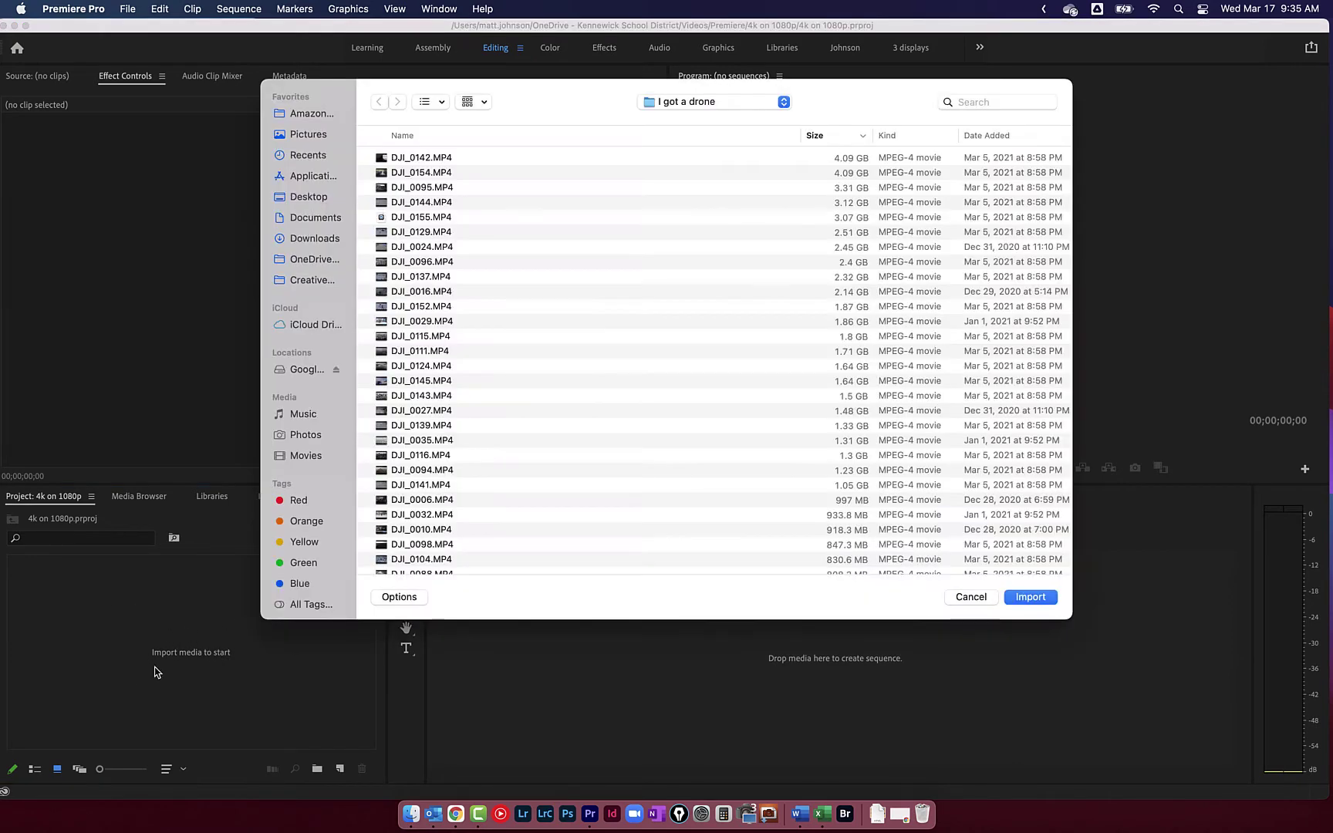
left_click(431, 174)
left_click(1023, 599)
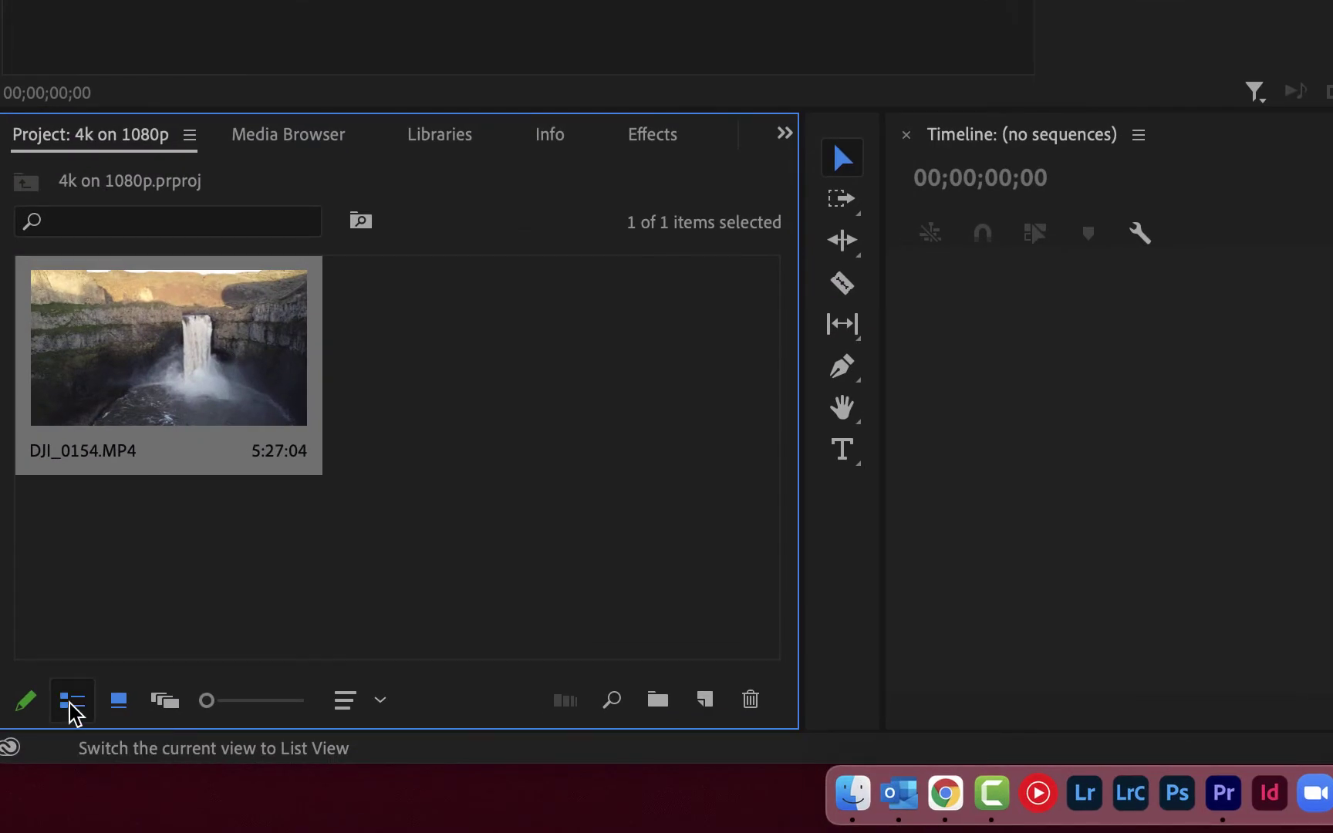
Show the Project panel in List View and create an empty DJI_0154 sequence from the clip
left_click(74, 703)
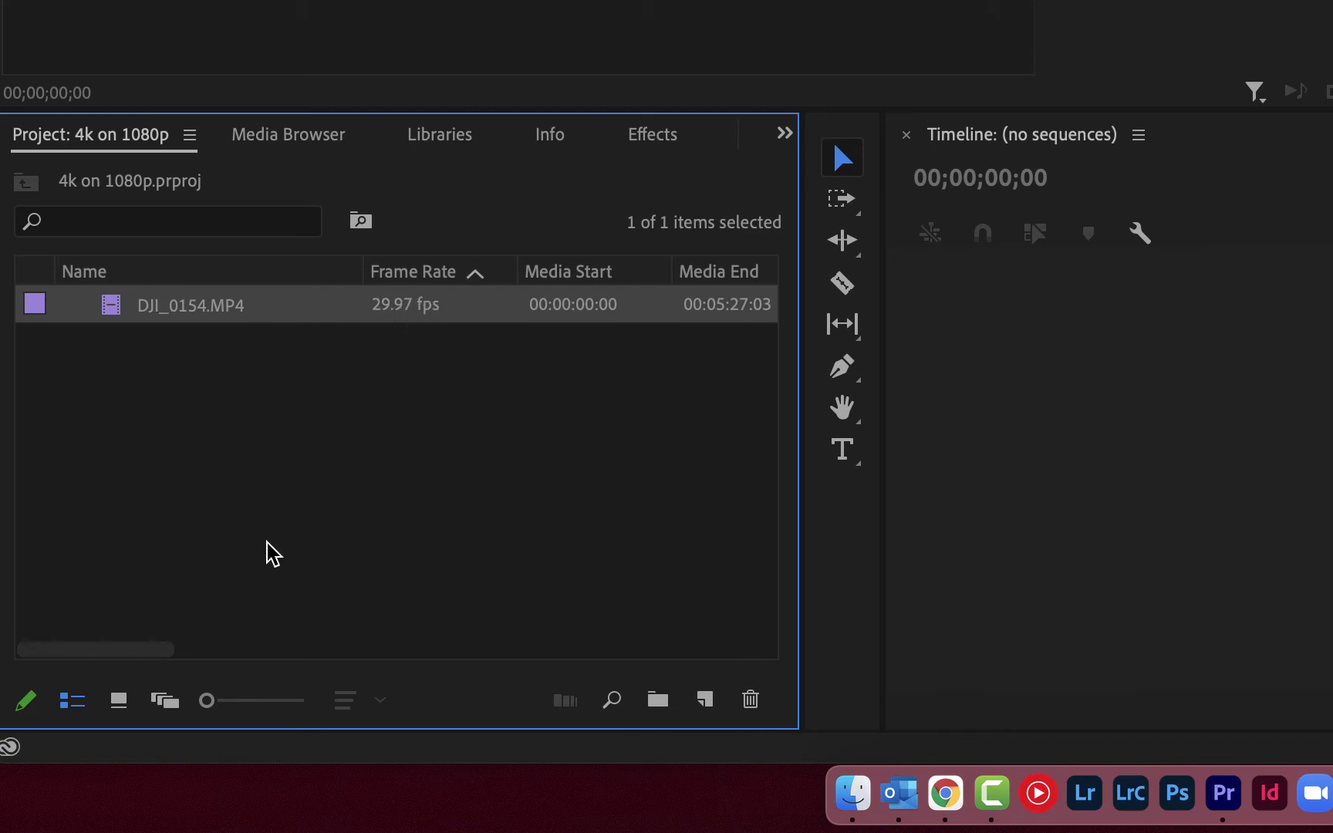
left_click_drag(149, 649, 458, 660)
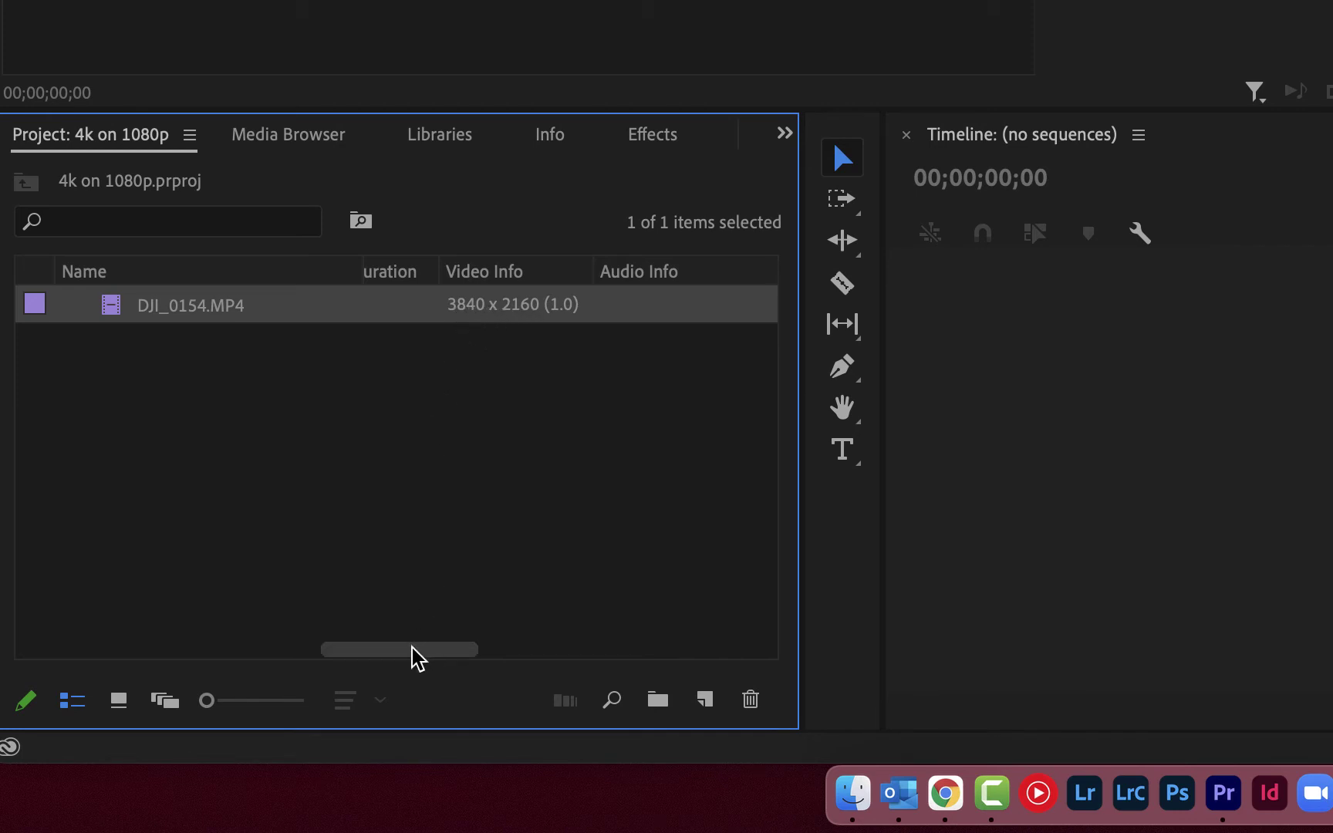
left_click_drag(413, 655, 173, 631)
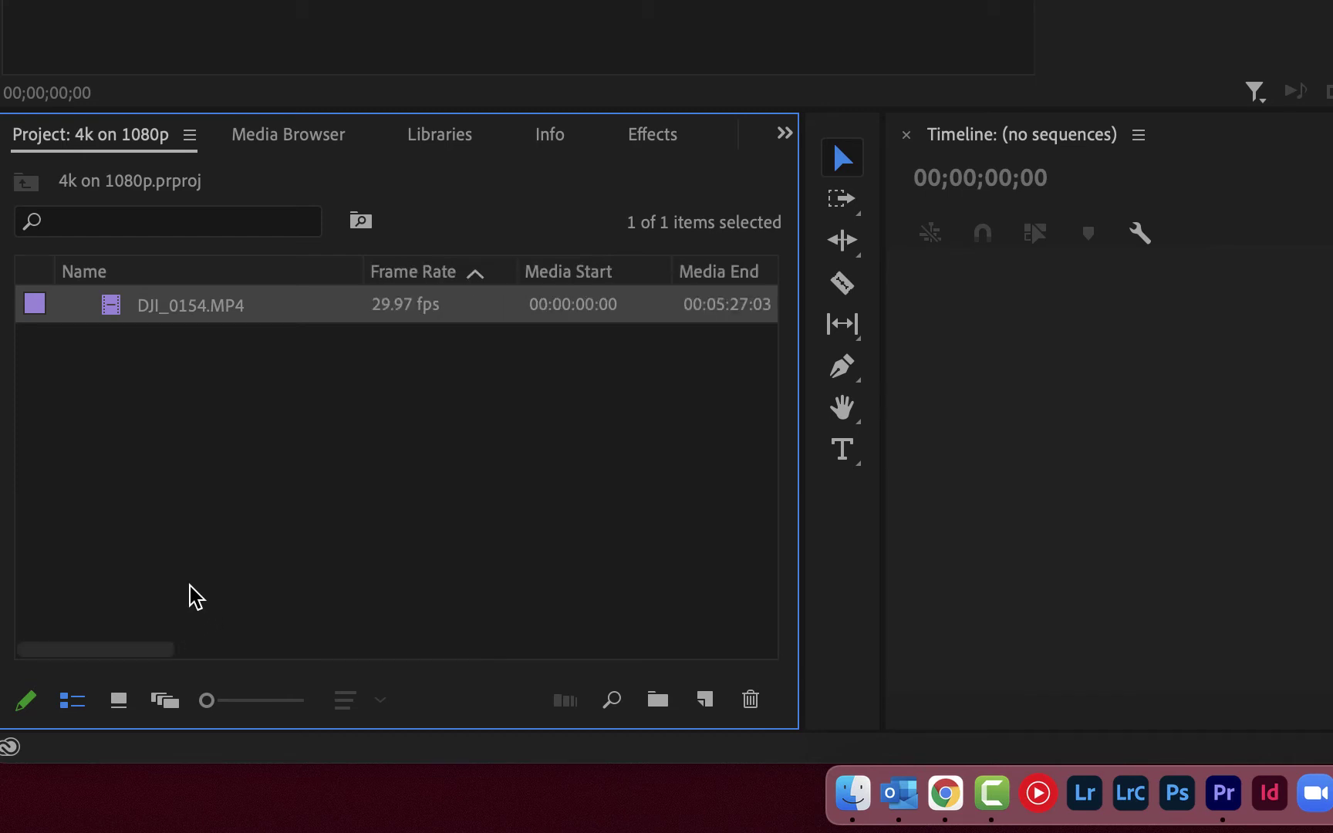
left_click_drag(110, 306, 1139, 384)
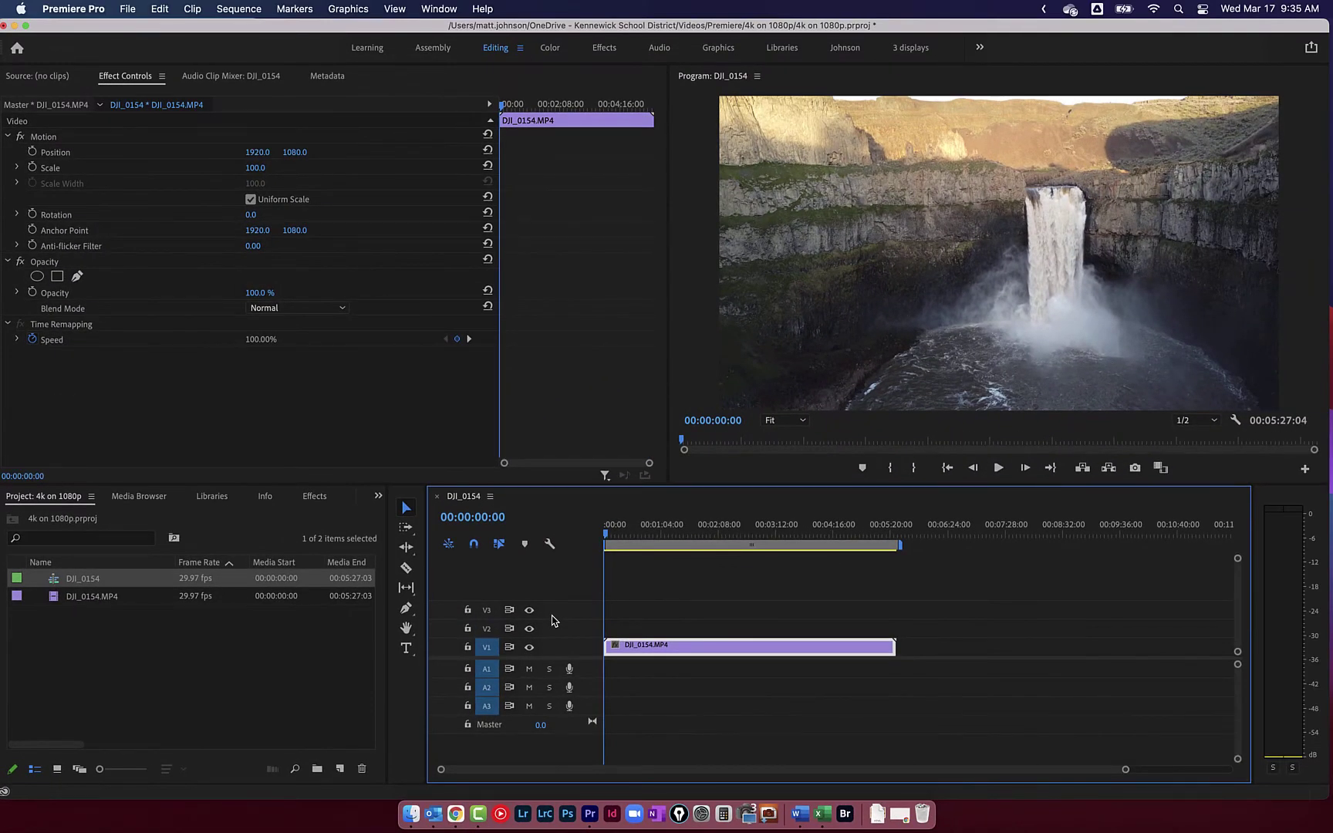
key("Delete")
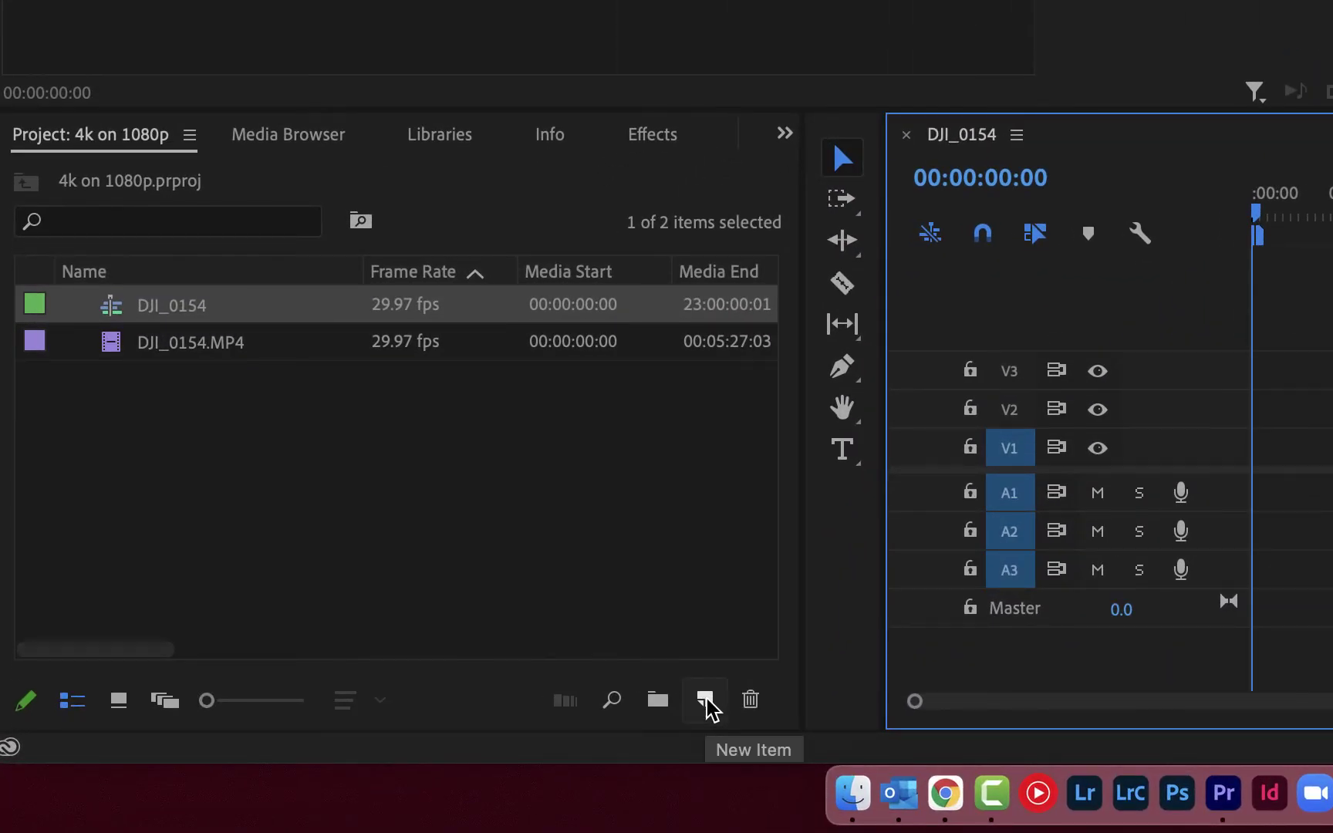
Create Sequence 01 from the Digital SLR > 1080p > DSLR 1080p30 preset
left_click(705, 702)
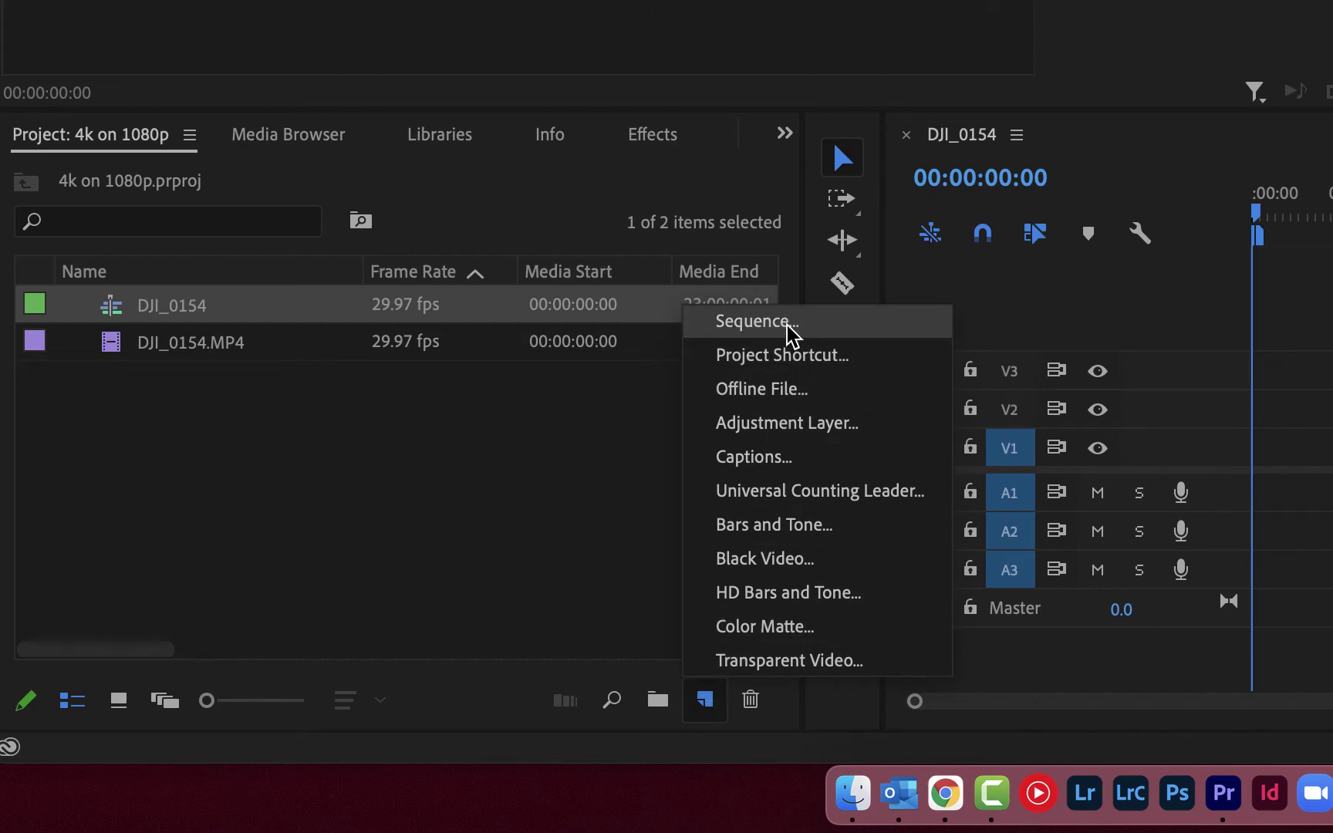
left_click(758, 323)
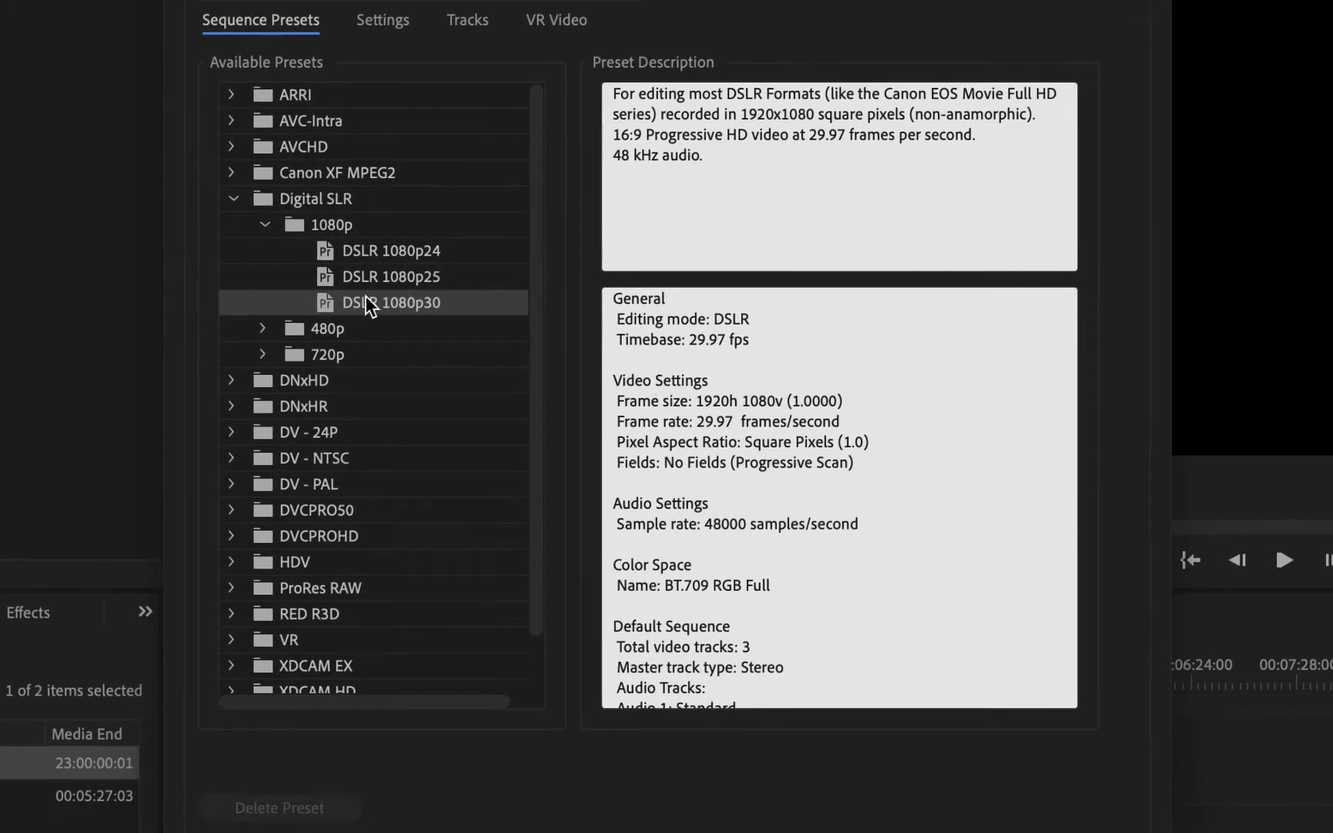
left_click(1015, 759)
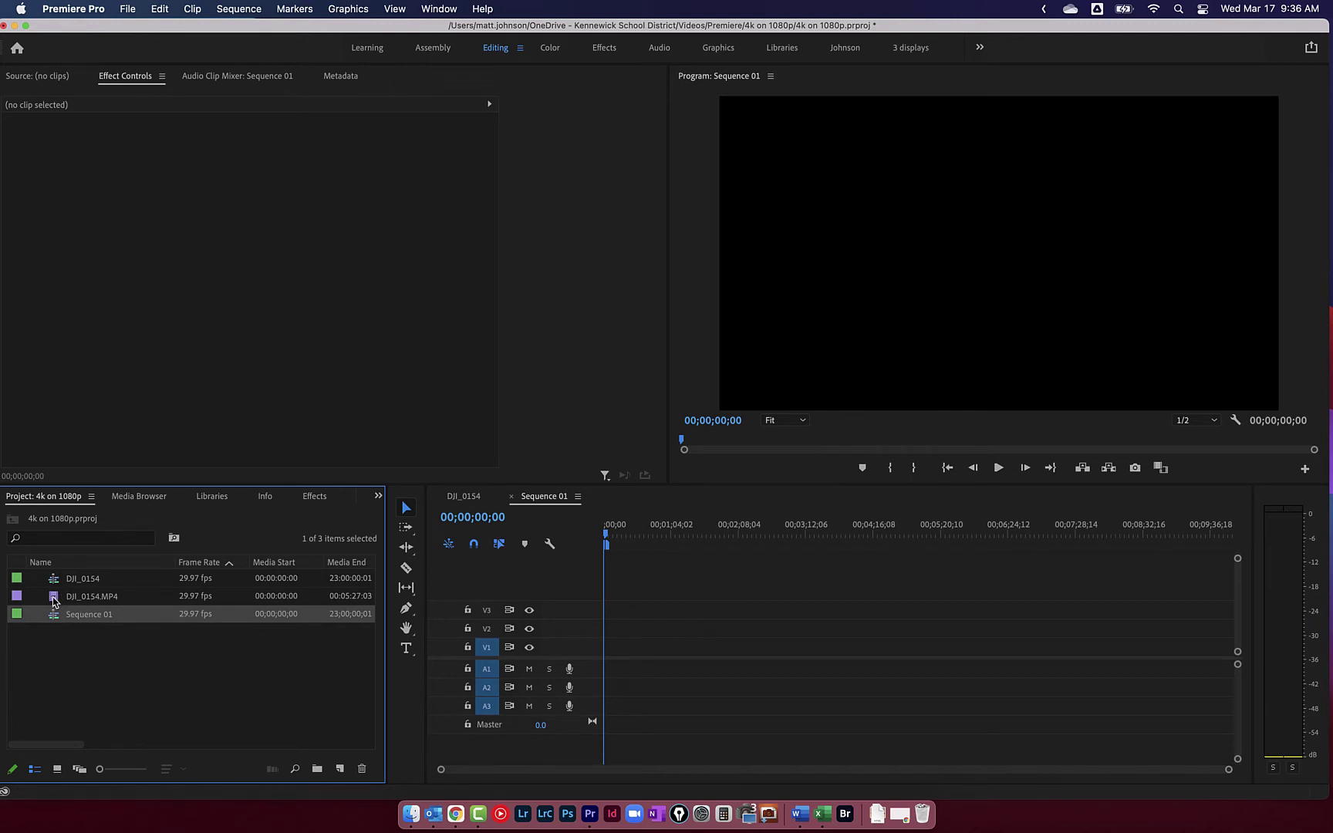
Mark In/Out around the waterfall part of DJI_0154.MP4 and drop it on V1, keeping existing settings
double_click(54, 602)
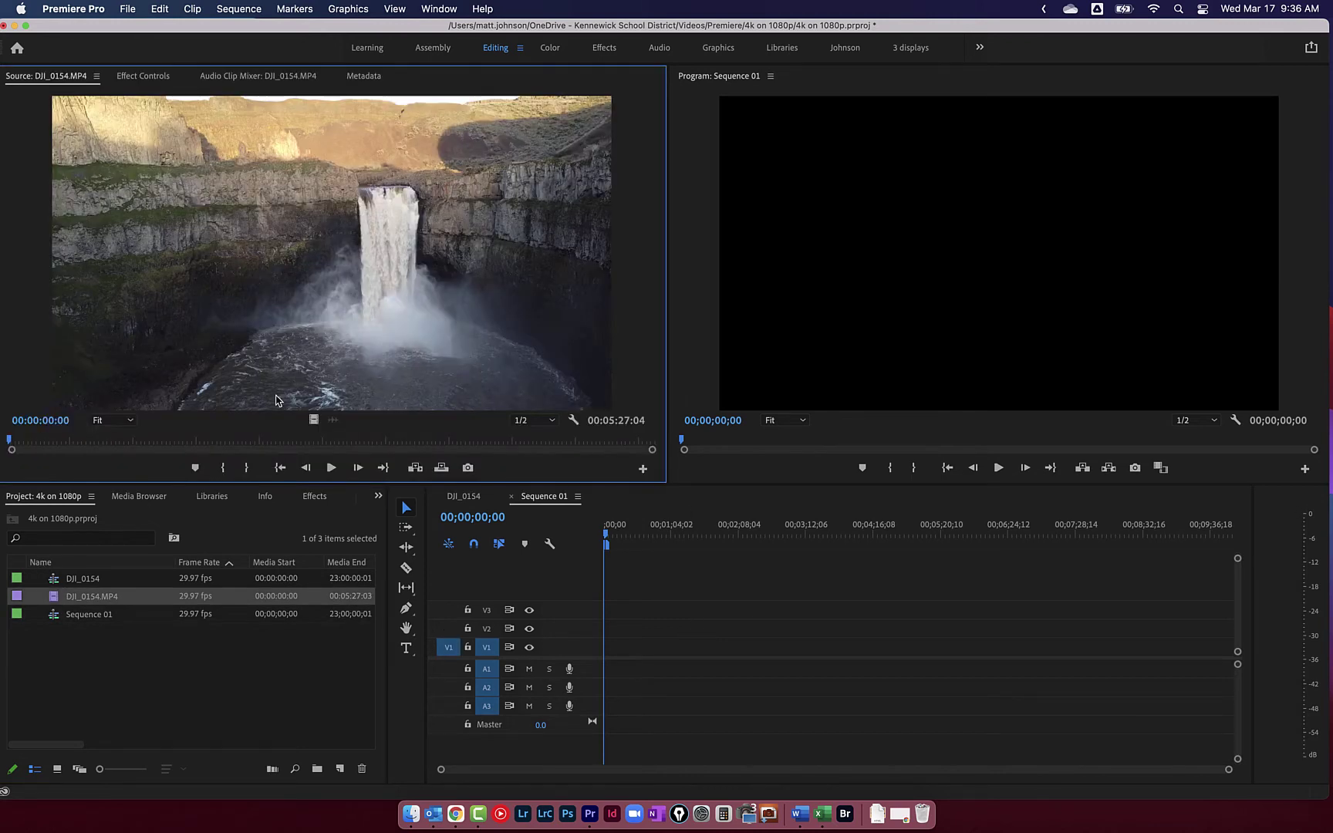
left_click_drag(241, 438, 344, 439)
key("i")
key("o")
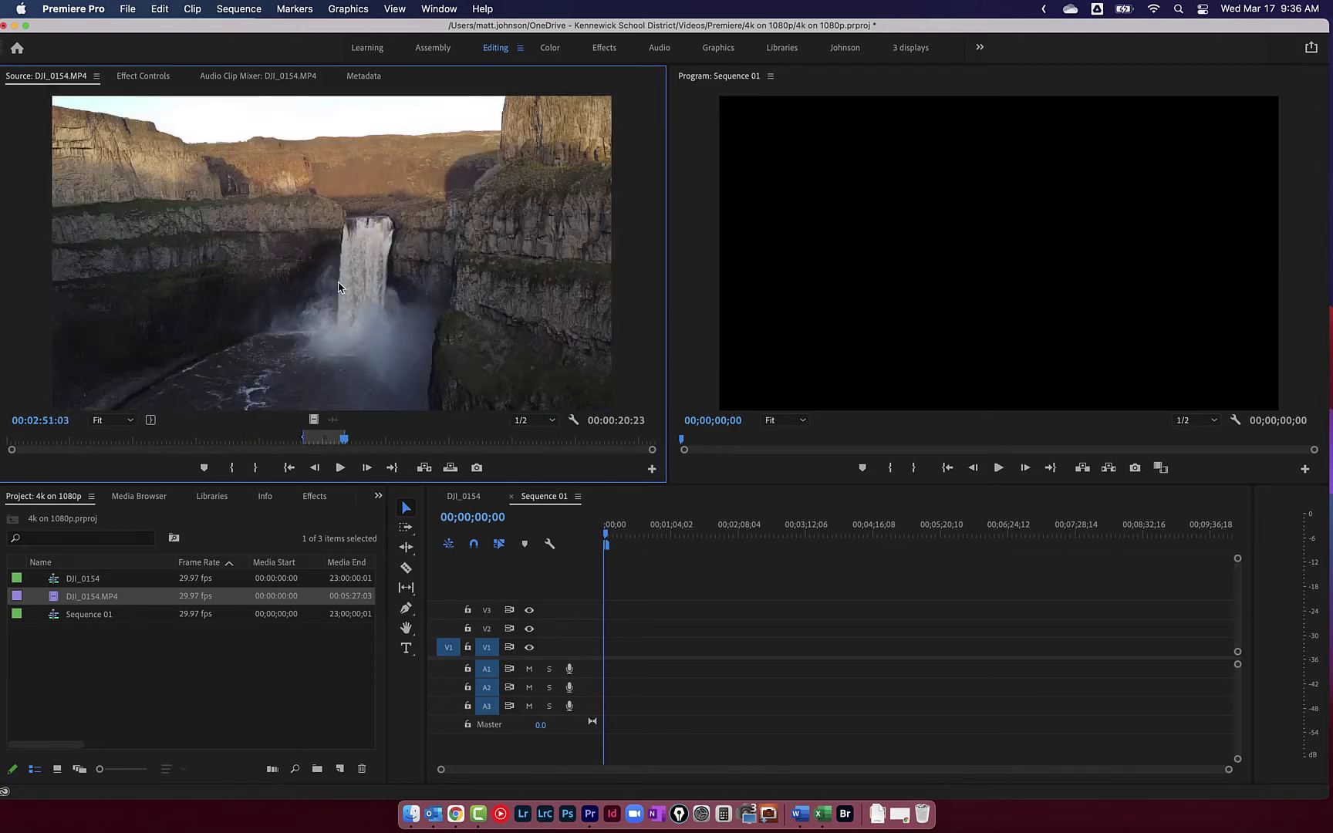
left_click_drag(569, 515, 605, 647)
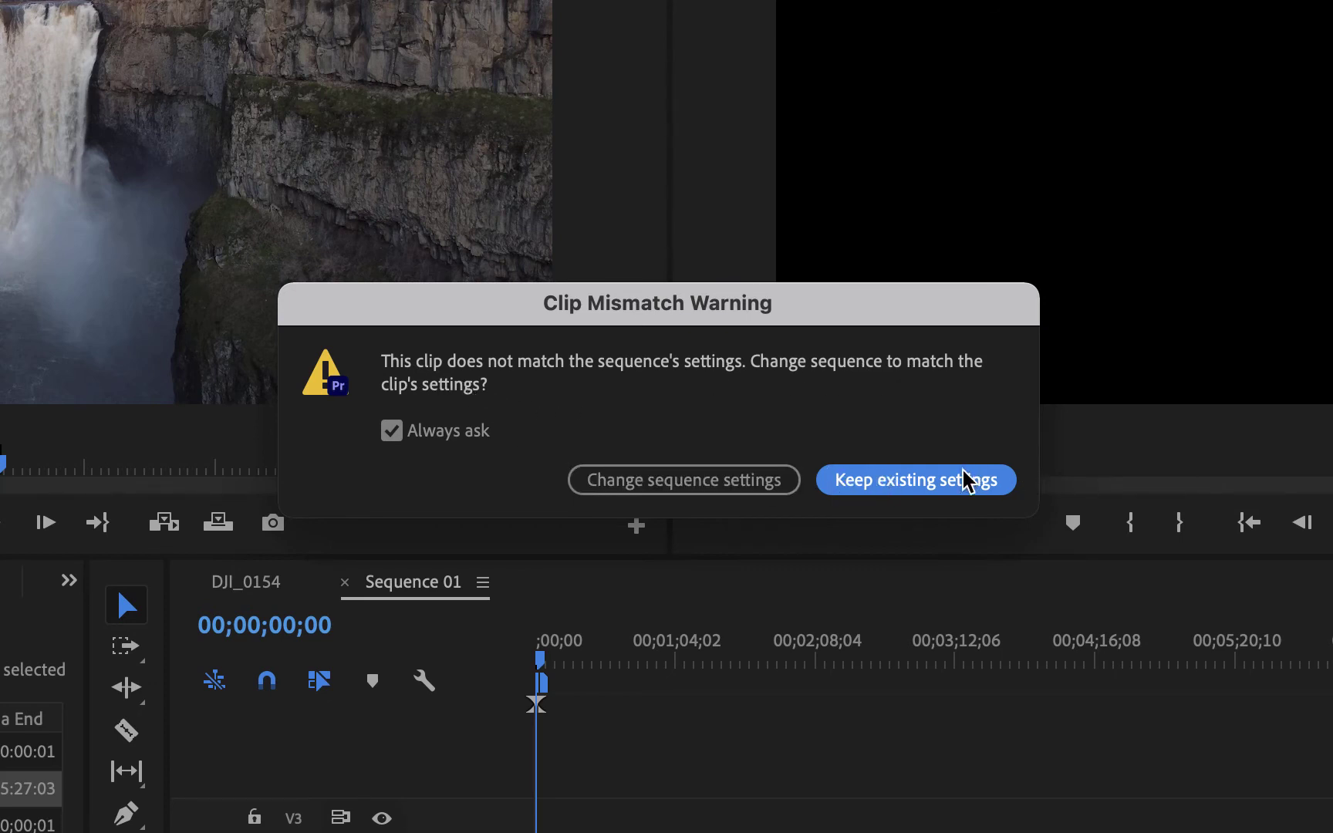
left_click(904, 486)
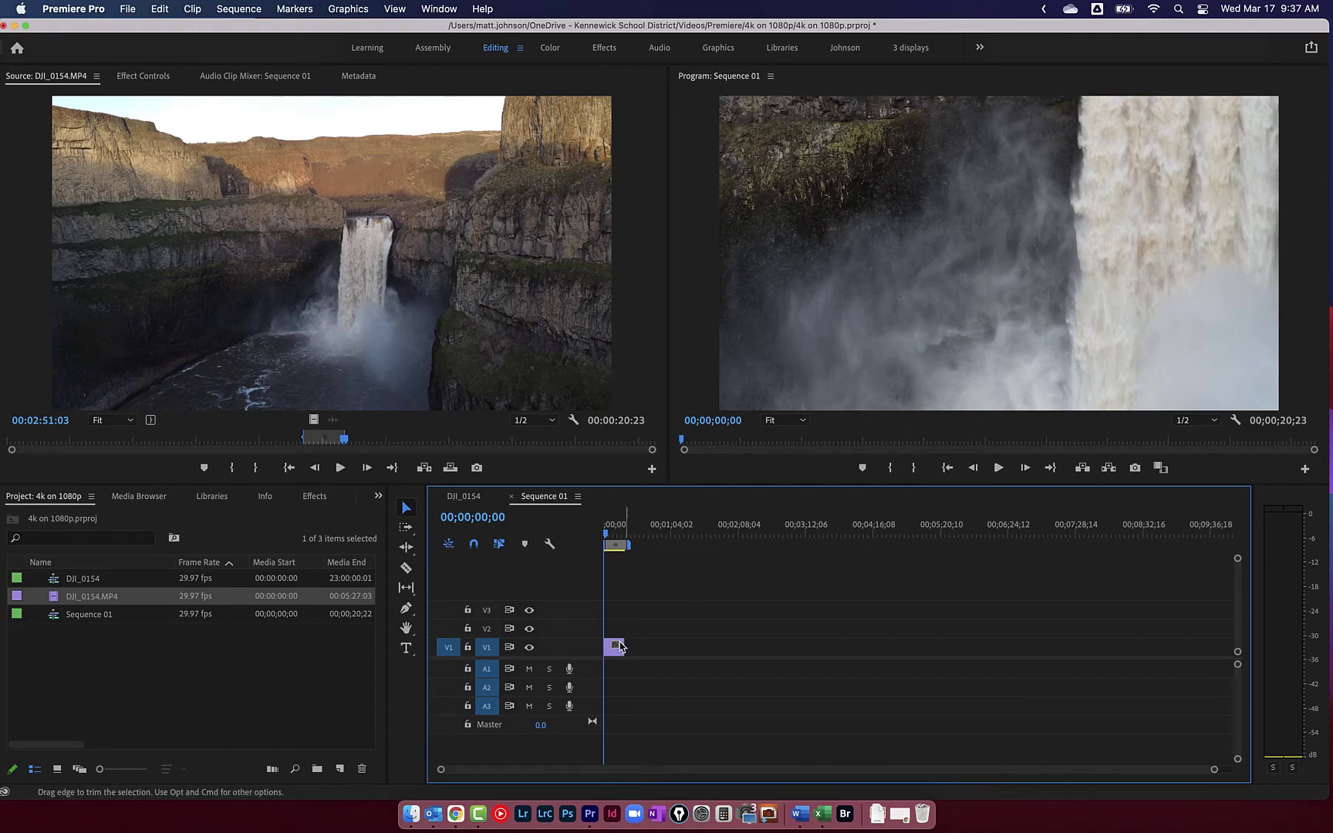
Set the waterfall clip's Motion Scale to 50.0 in Effect Controls
left_click(615, 648)
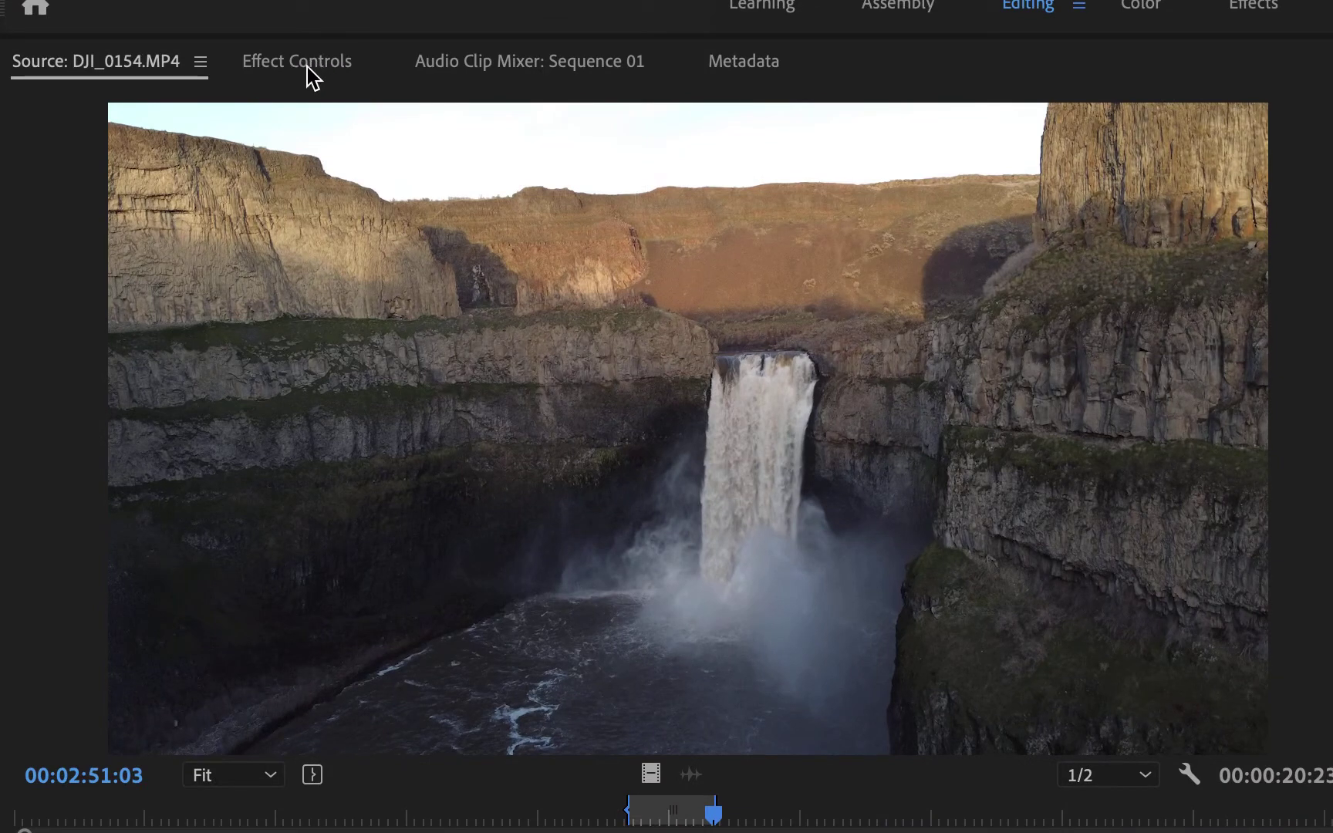
left_click(298, 66)
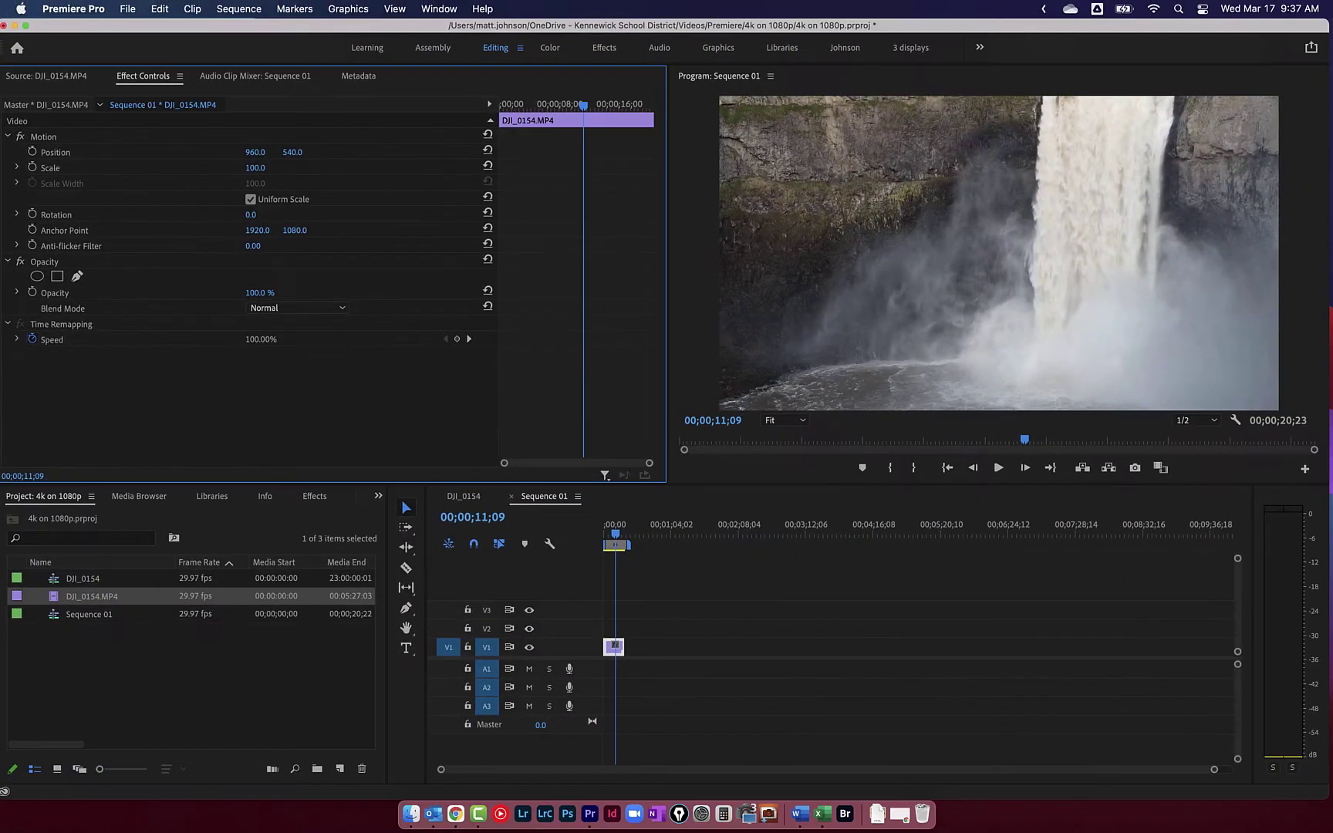
left_click_drag(529, 251, 520, 251)
left_click_drag(252, 167, 215, 168)
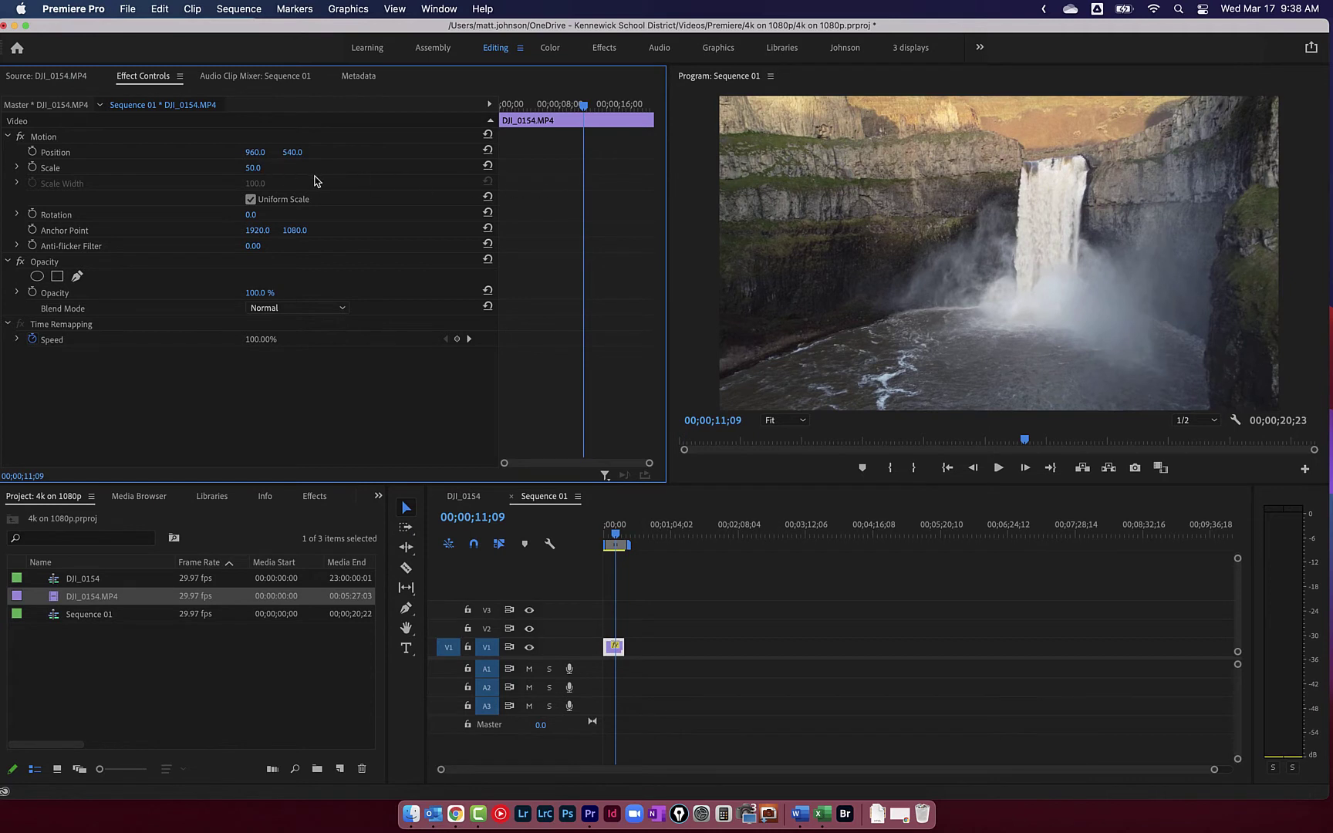
mouse_move(254, 171)
left_mouse_down()
mouse_move(308, 171)
mouse_move(253, 171)
left_mouse_up()
Keyframe the clip's Scale from 50 at its start to 75 at the push-in end
left_click_drag(617, 537, 605, 537)
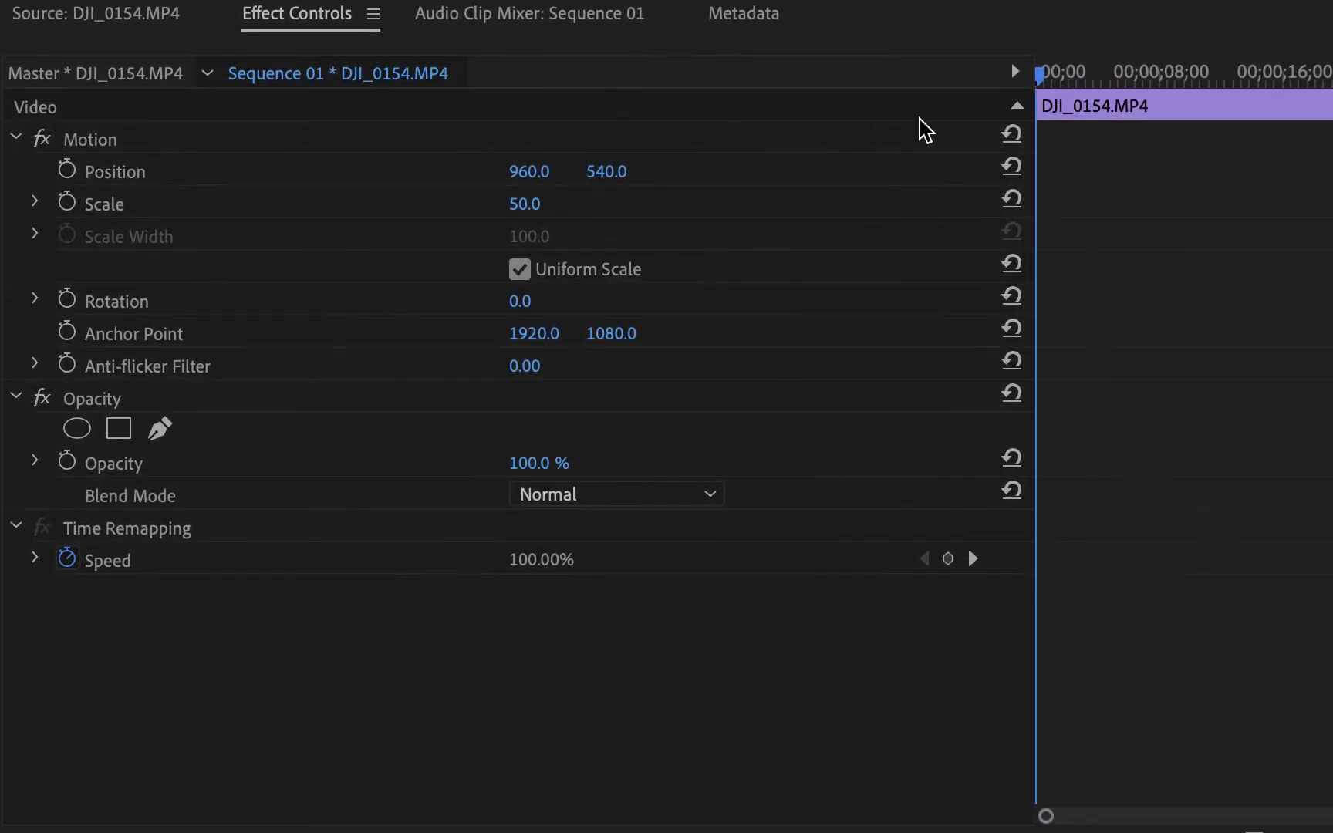
left_click(67, 202)
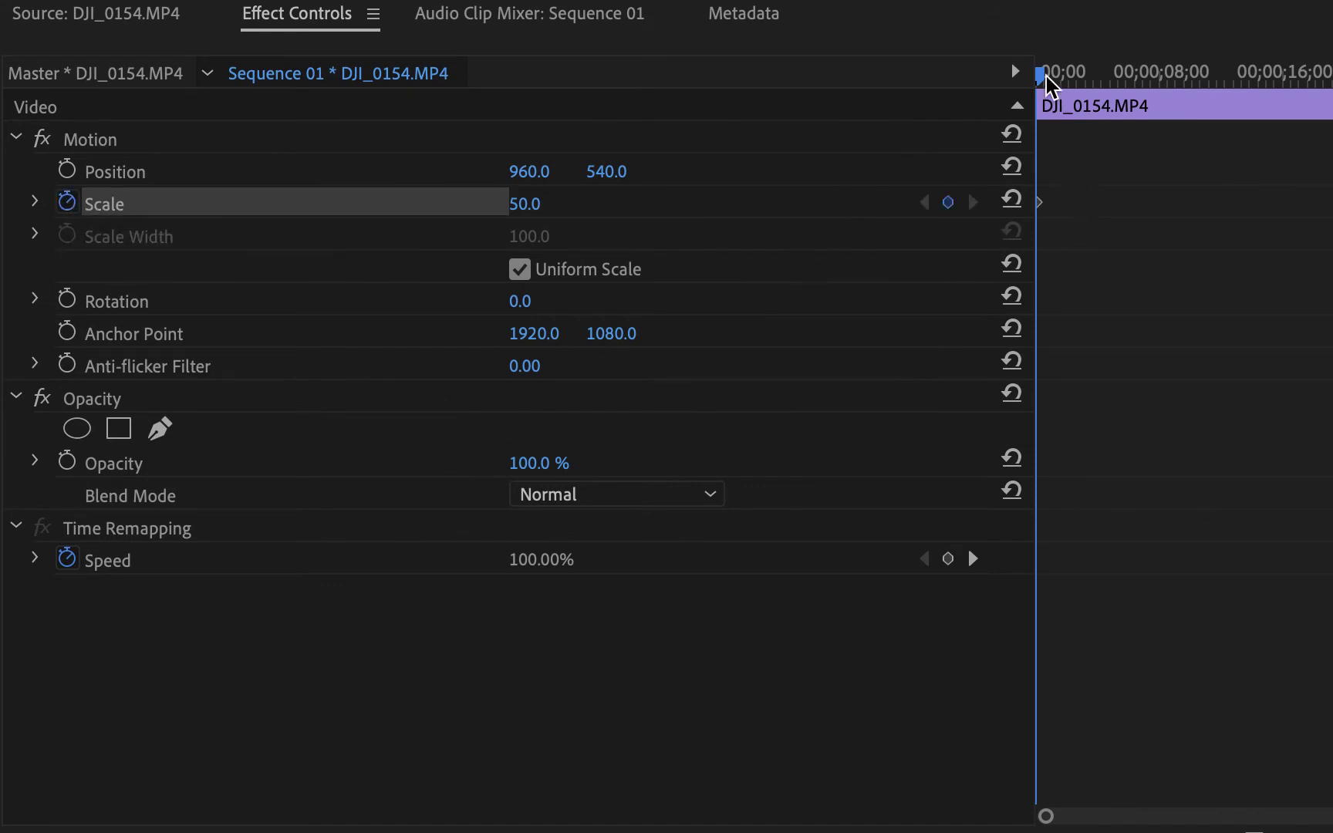
left_click_drag(1045, 81, 1182, 87)
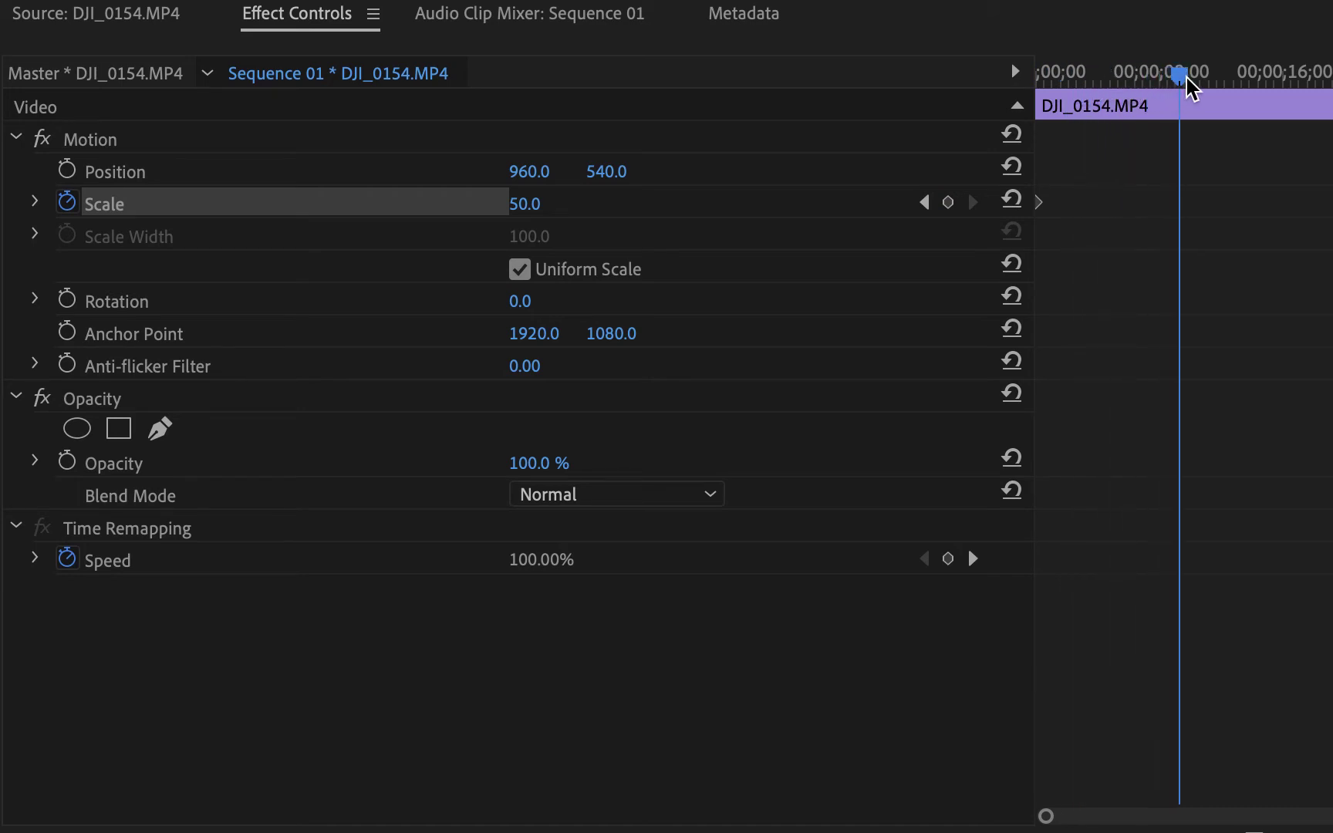
left_click_drag(1188, 85, 1189, 85)
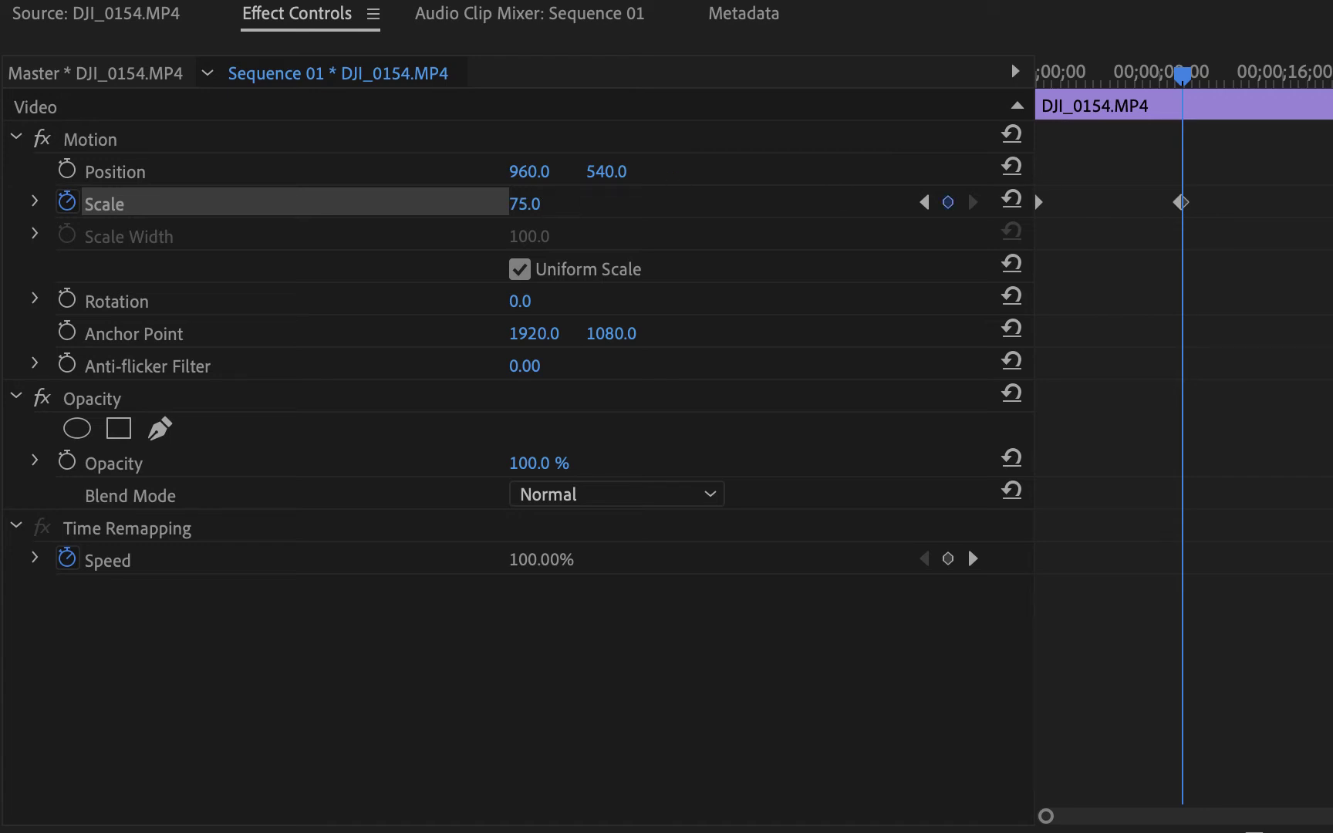
left_click_drag(1165, 78, 1024, 78)
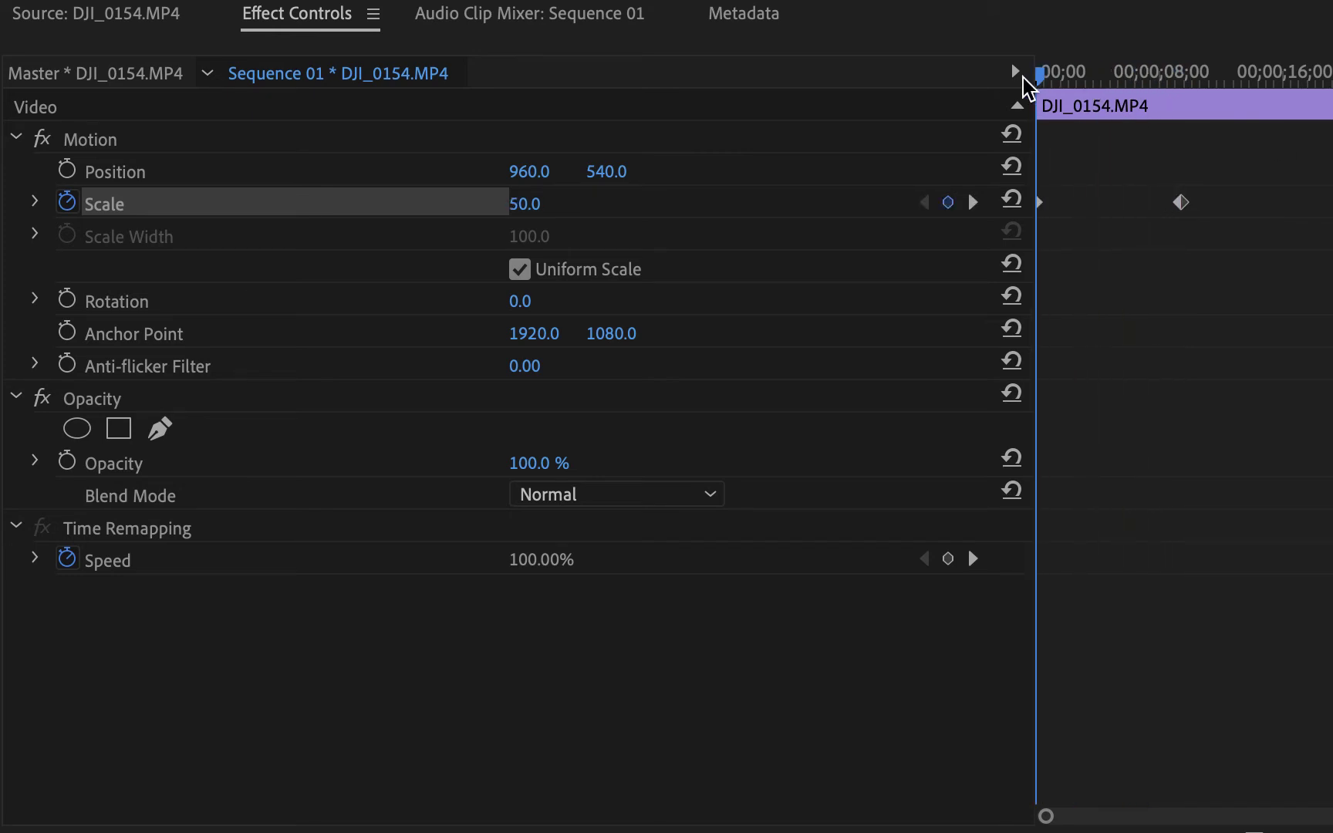
Keyframe Position X from 960 at the start to 538 at the second keyframe, then play it
left_click(70, 171)
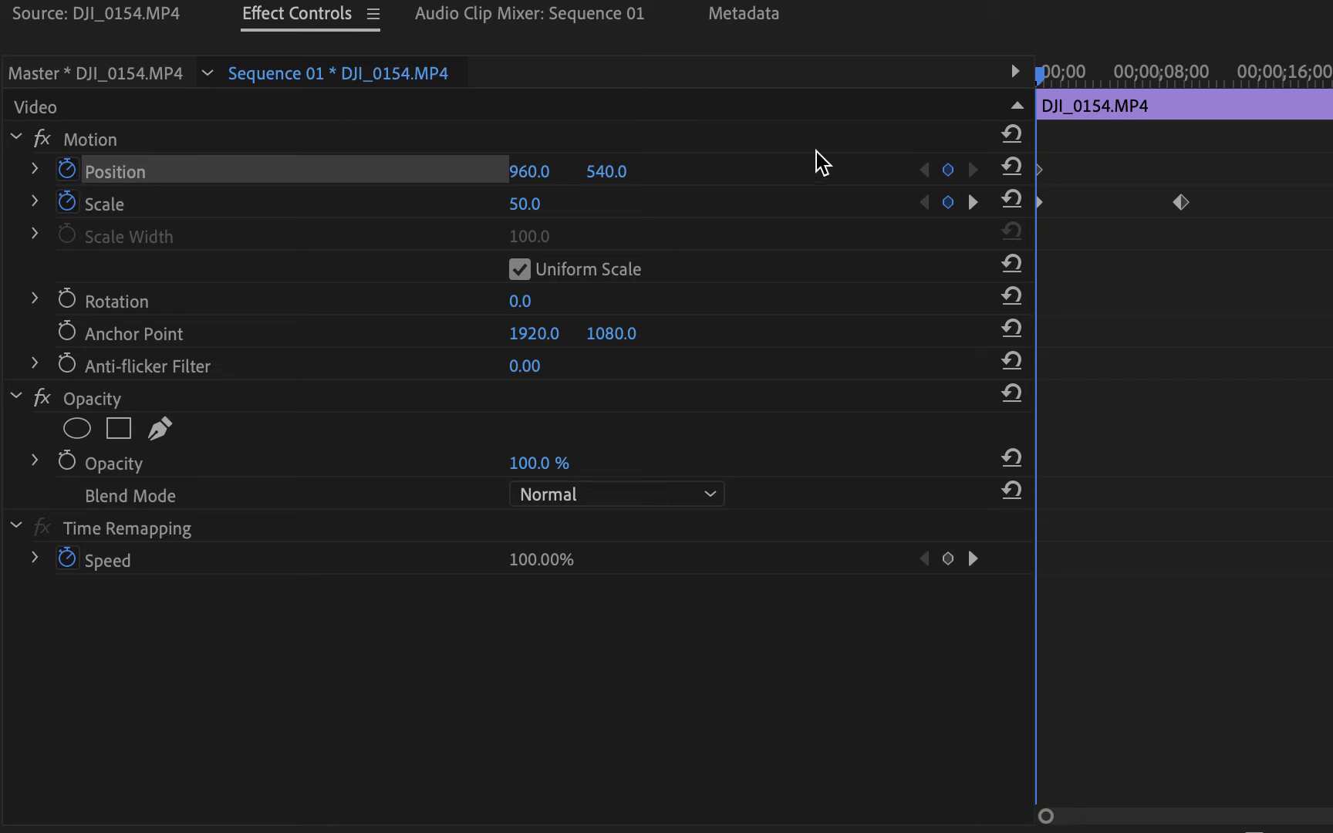
left_click(973, 202)
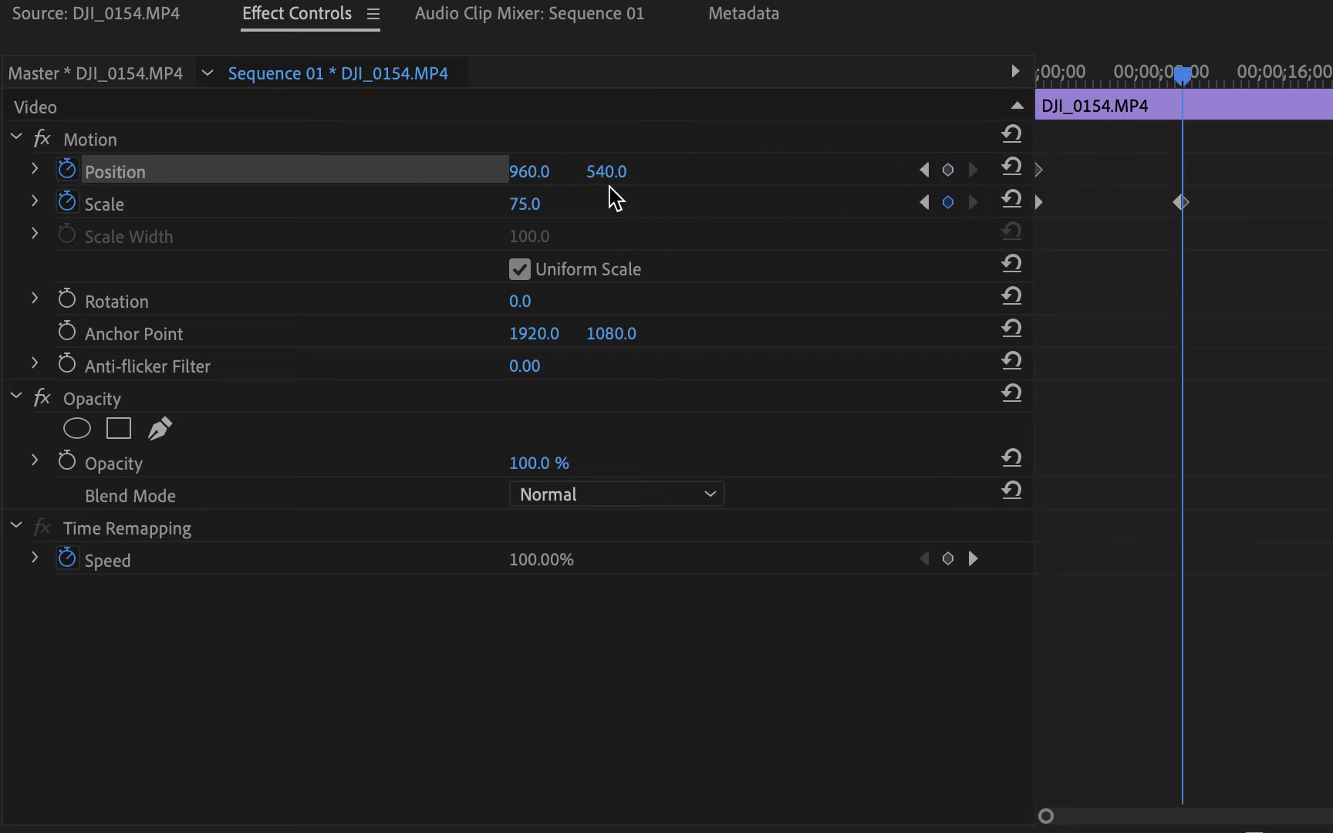
left_click_drag(536, 181, 16, 182)
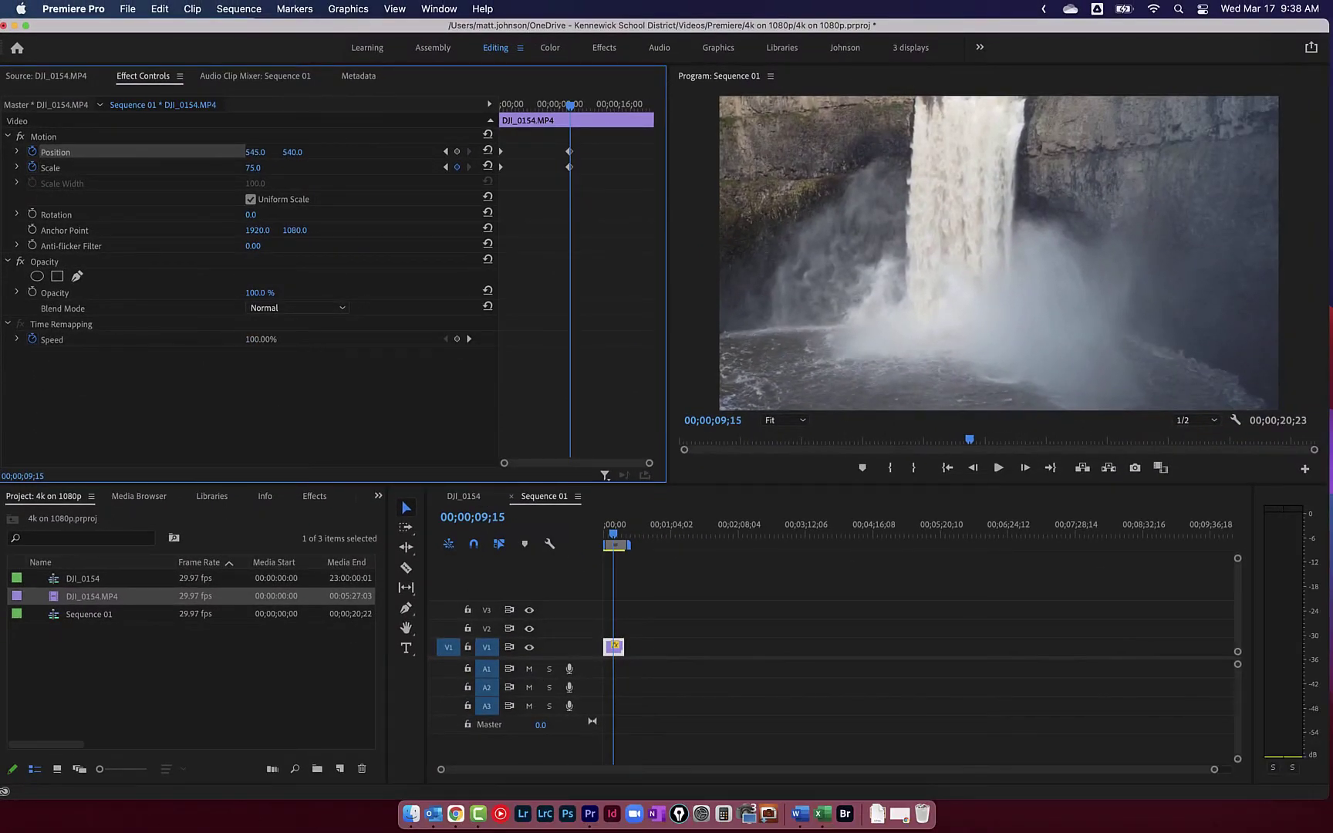
left_click_drag(262, 152, 256, 152)
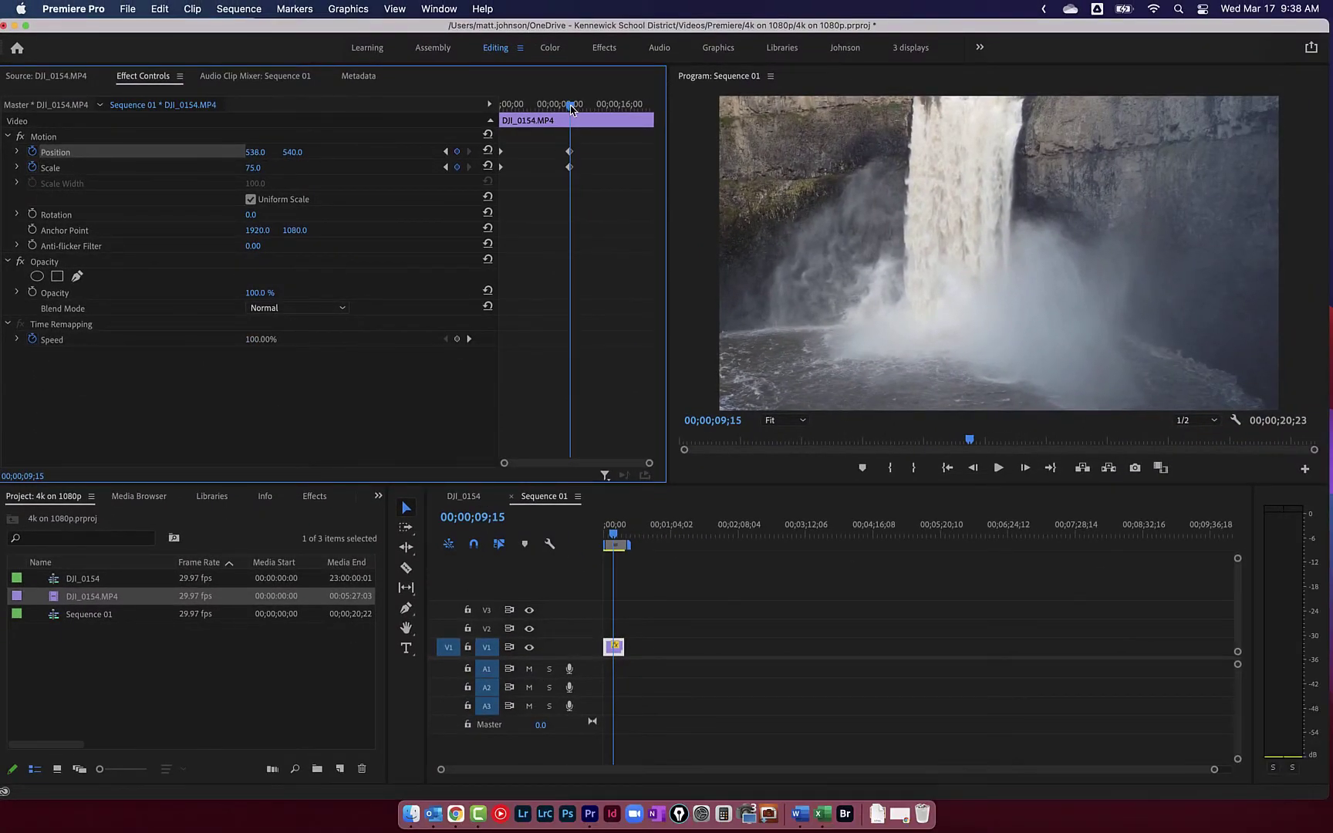
left_click_drag(571, 108, 445, 120)
key("space")
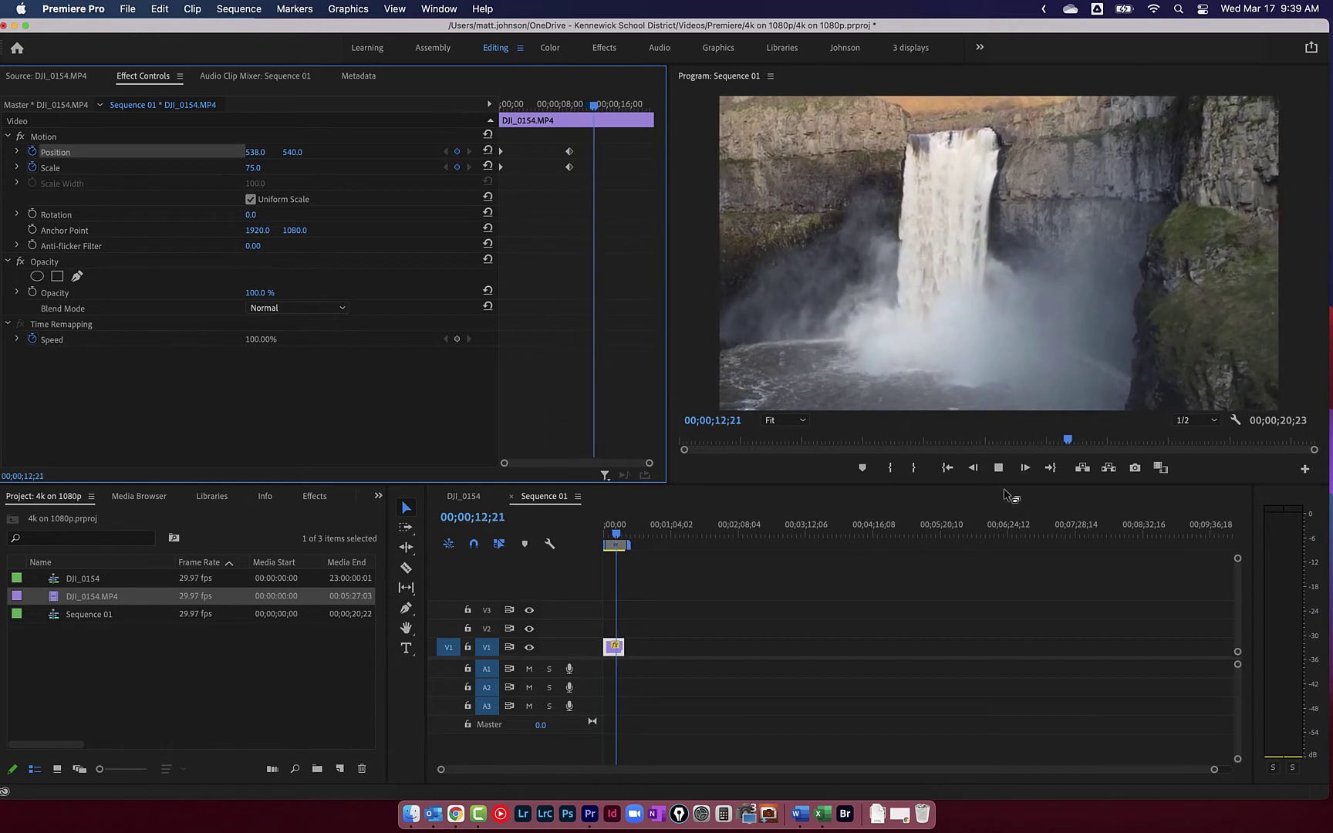
Stop playback, scrub back to about 10 seconds, and show DJI_0154.MP4 in the Source monitor
left_click(866, 389)
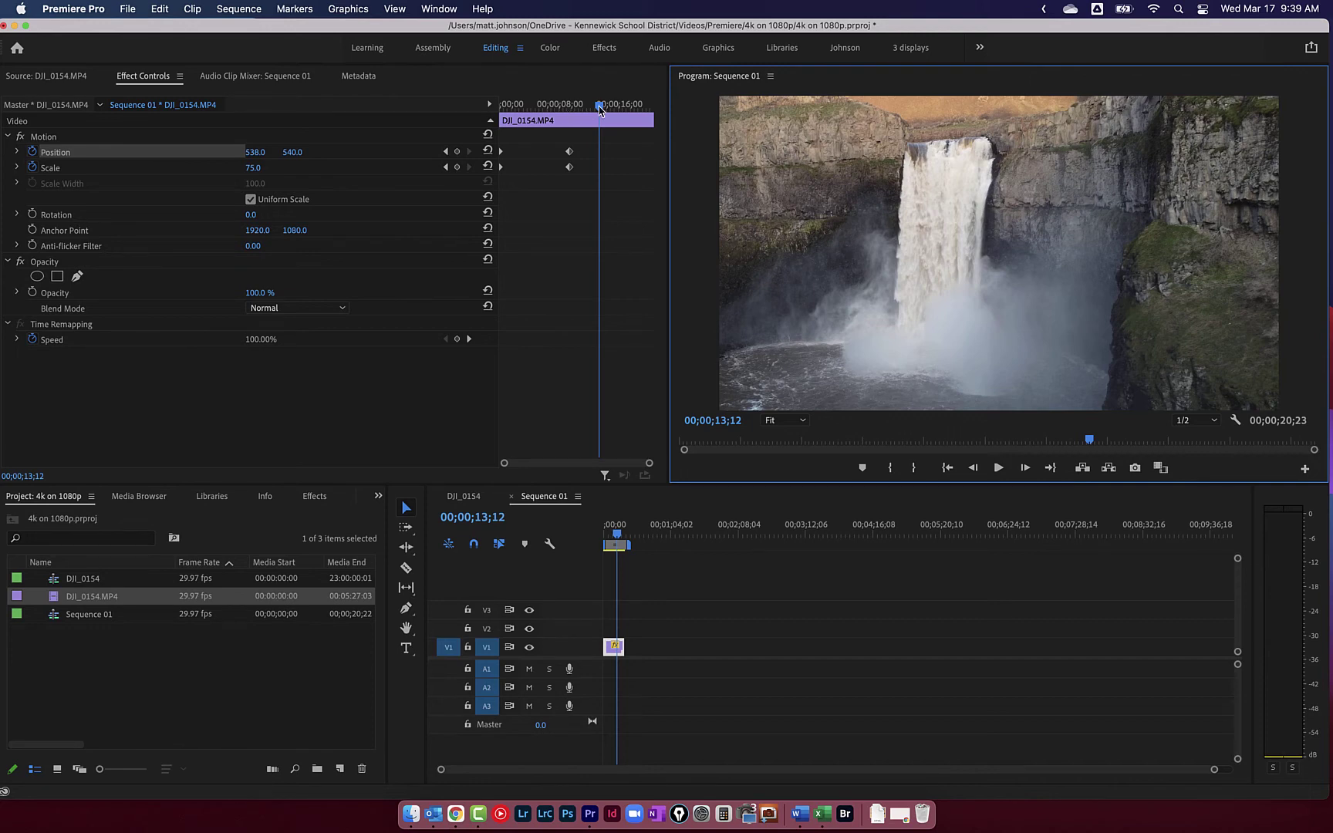
mouse_move(601, 109)
left_mouse_down()
mouse_move(562, 109)
mouse_move(581, 110)
left_mouse_up()
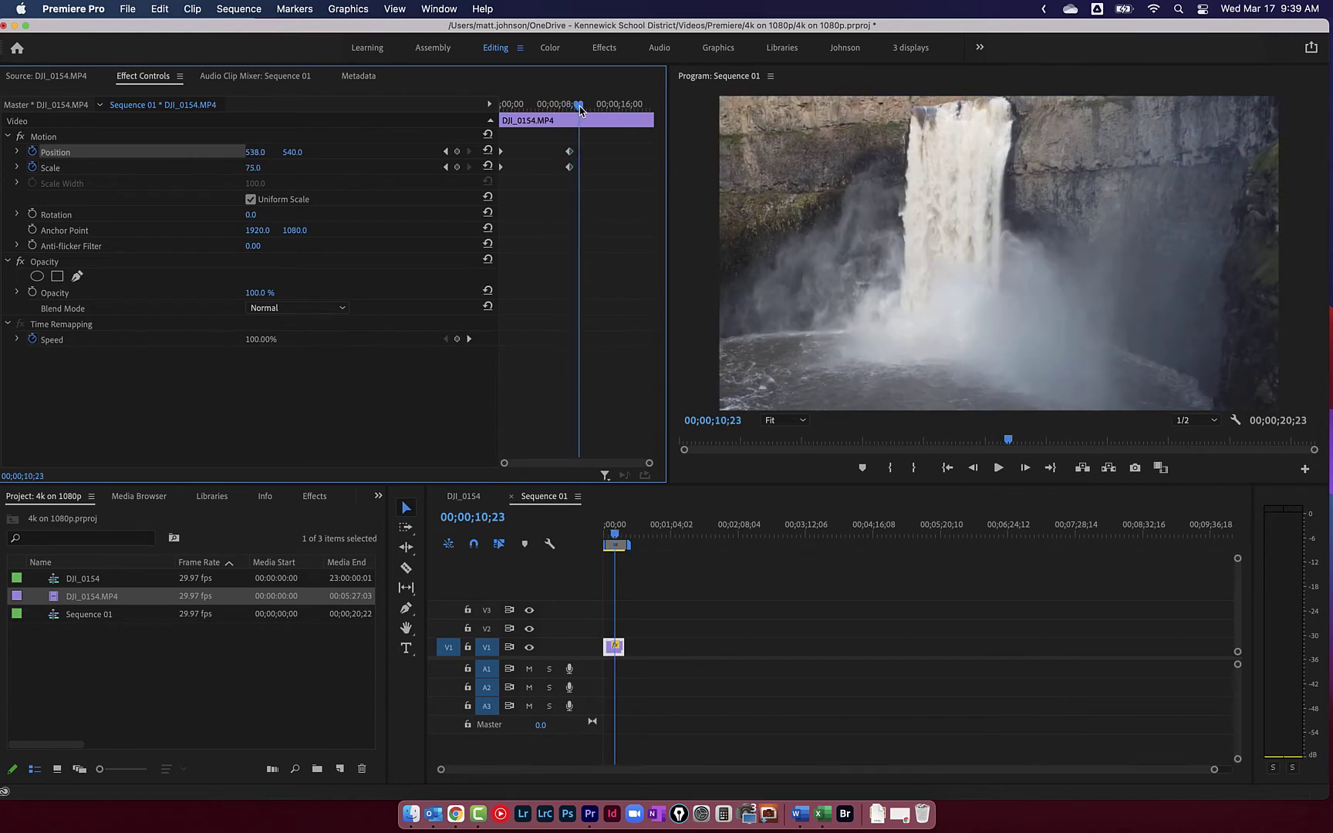
key("shift+2")
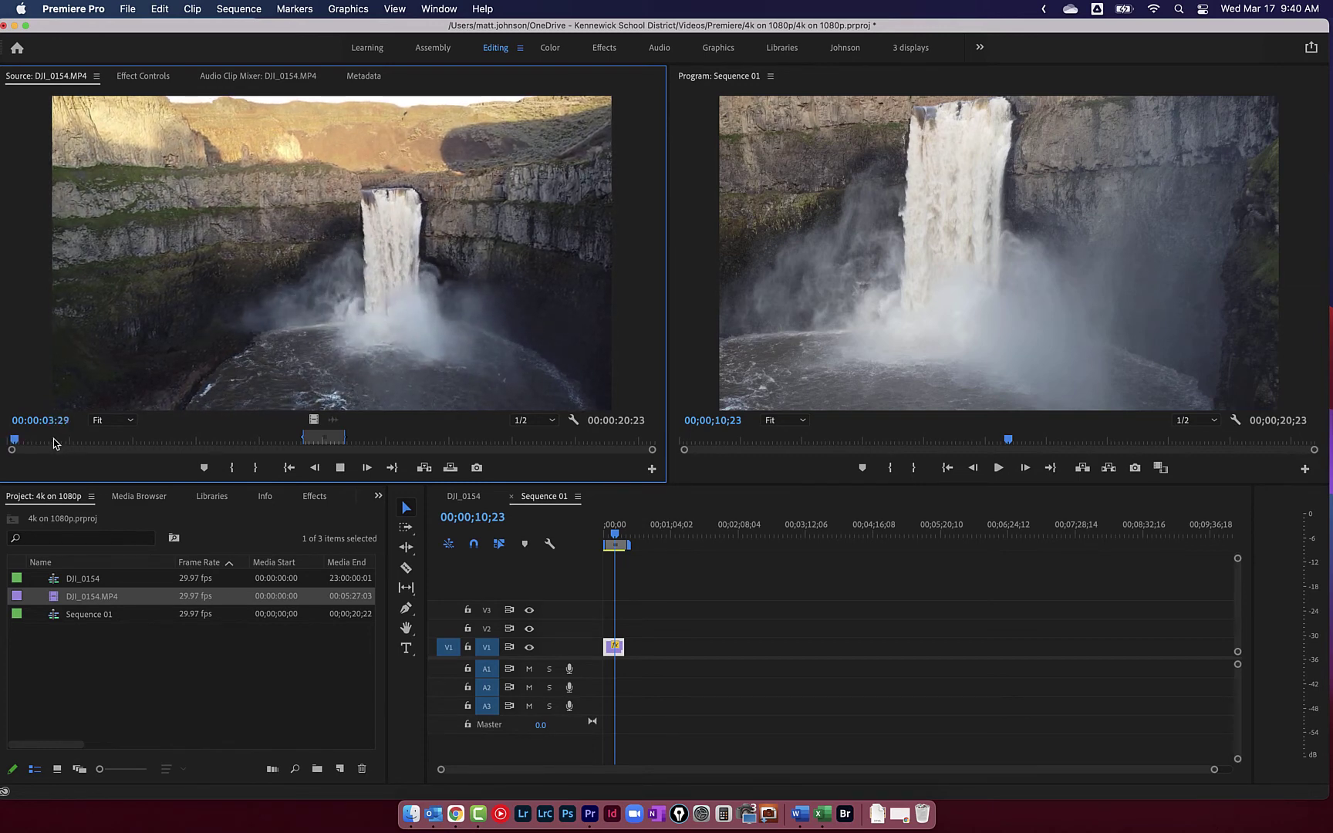
Mark the first five seconds of DJI_0154.MP4 and add them to V1 after the first clip
key("space")
left_click(8, 443)
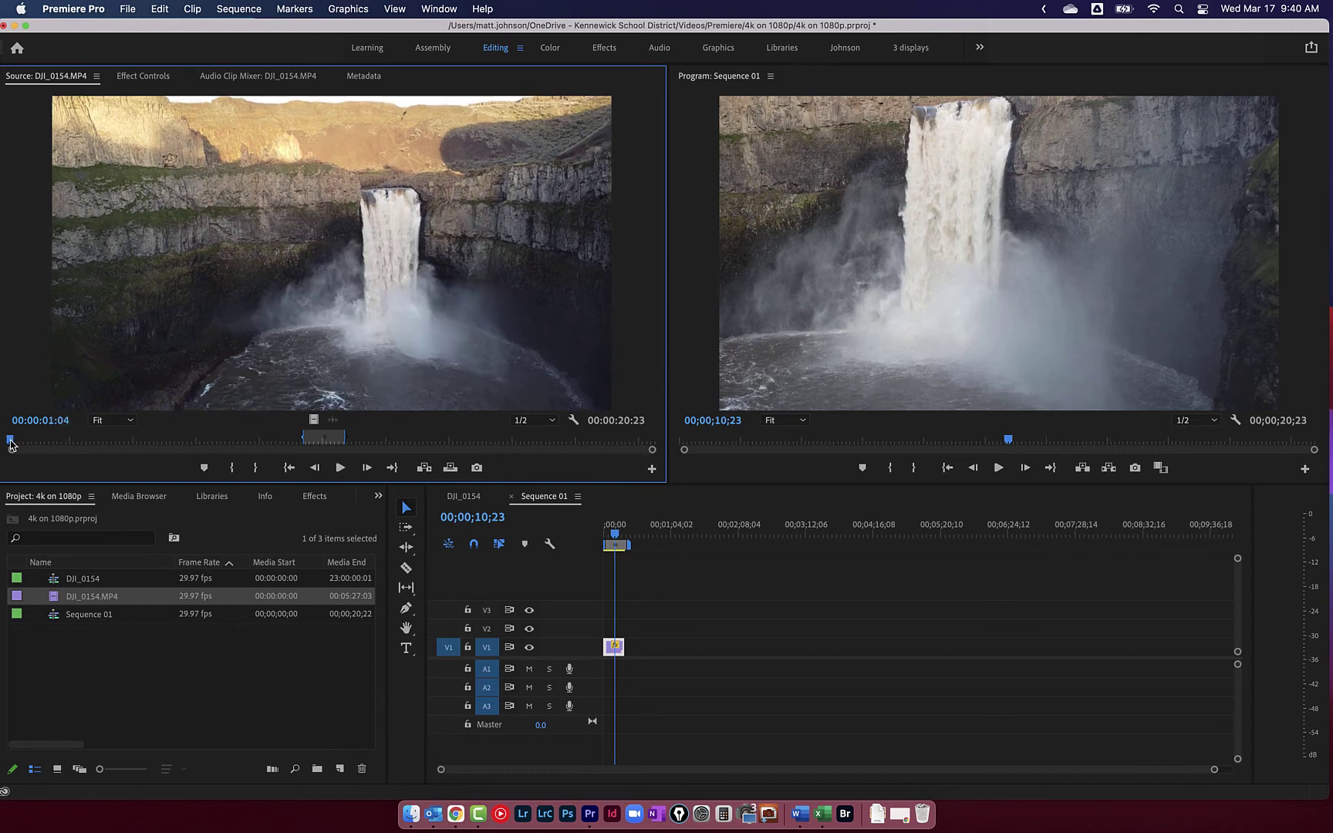
key("i")
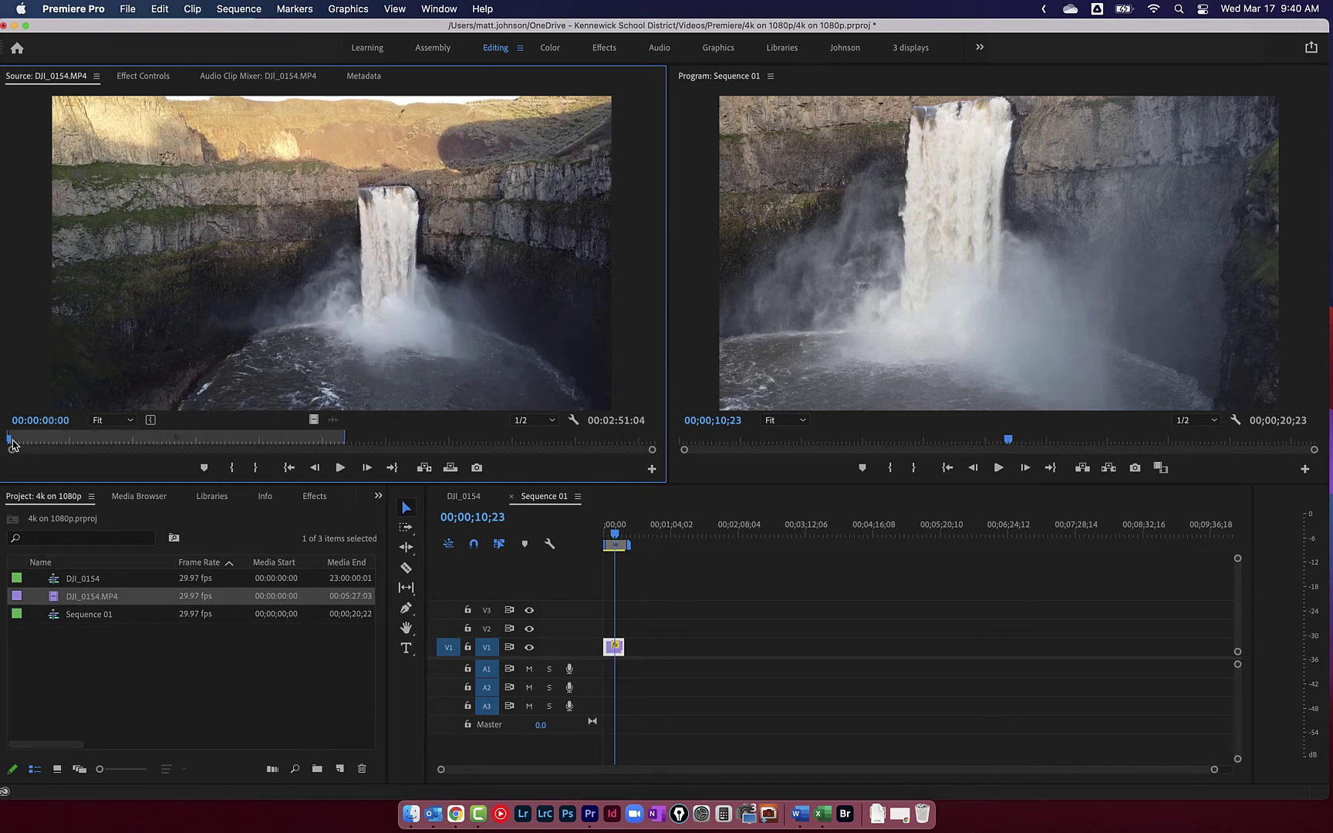
left_click_drag(13, 444, 19, 445)
key("o")
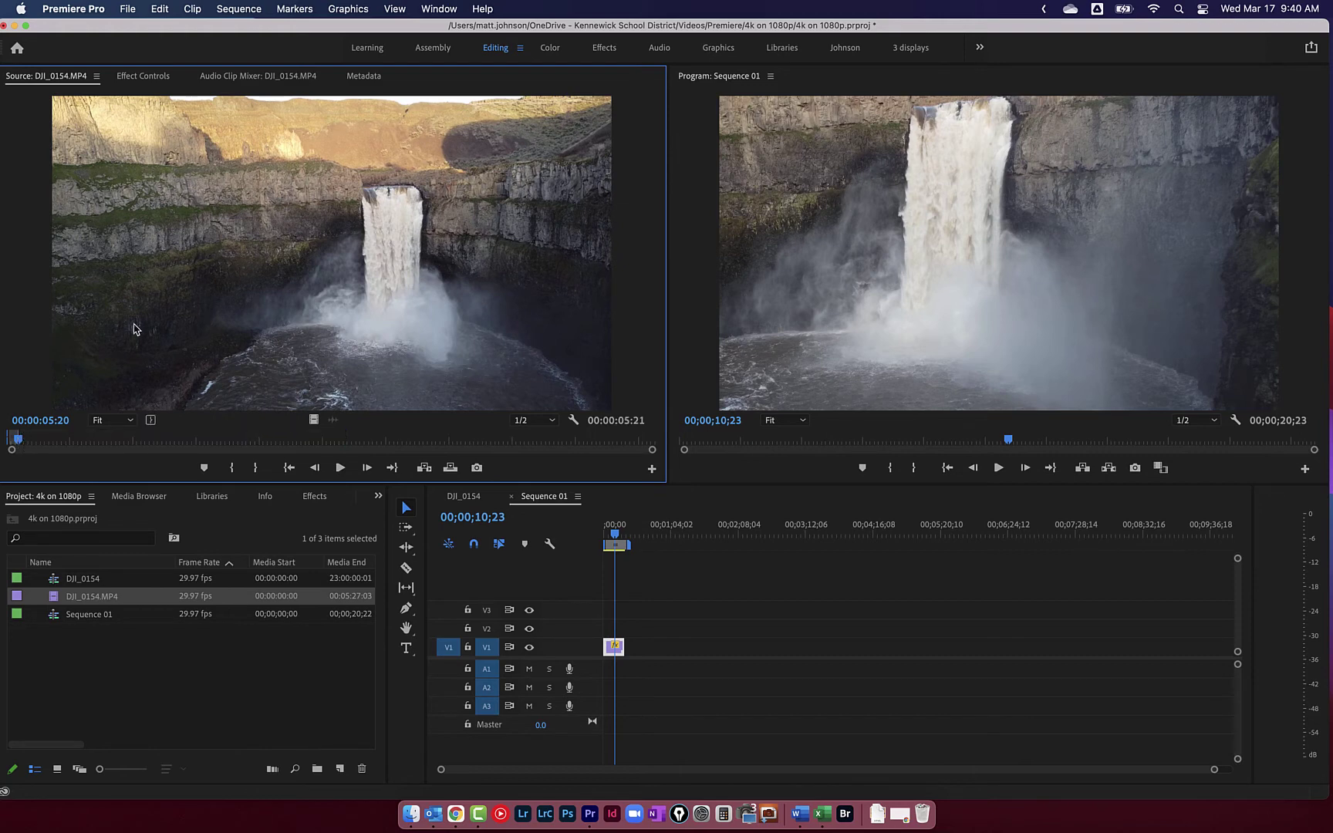
left_click_drag(436, 504, 634, 638)
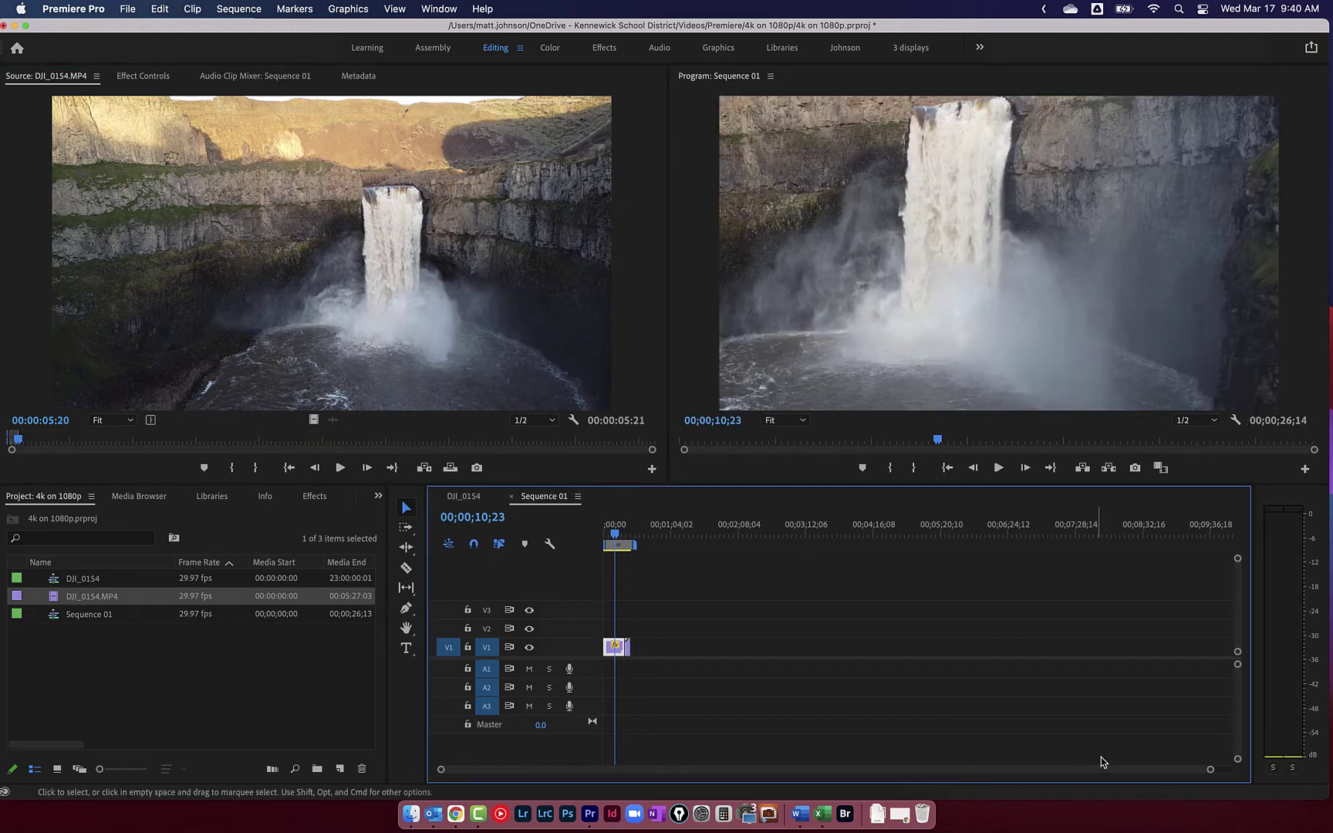
left_click_drag(1210, 773, 725, 770)
left_click(748, 527)
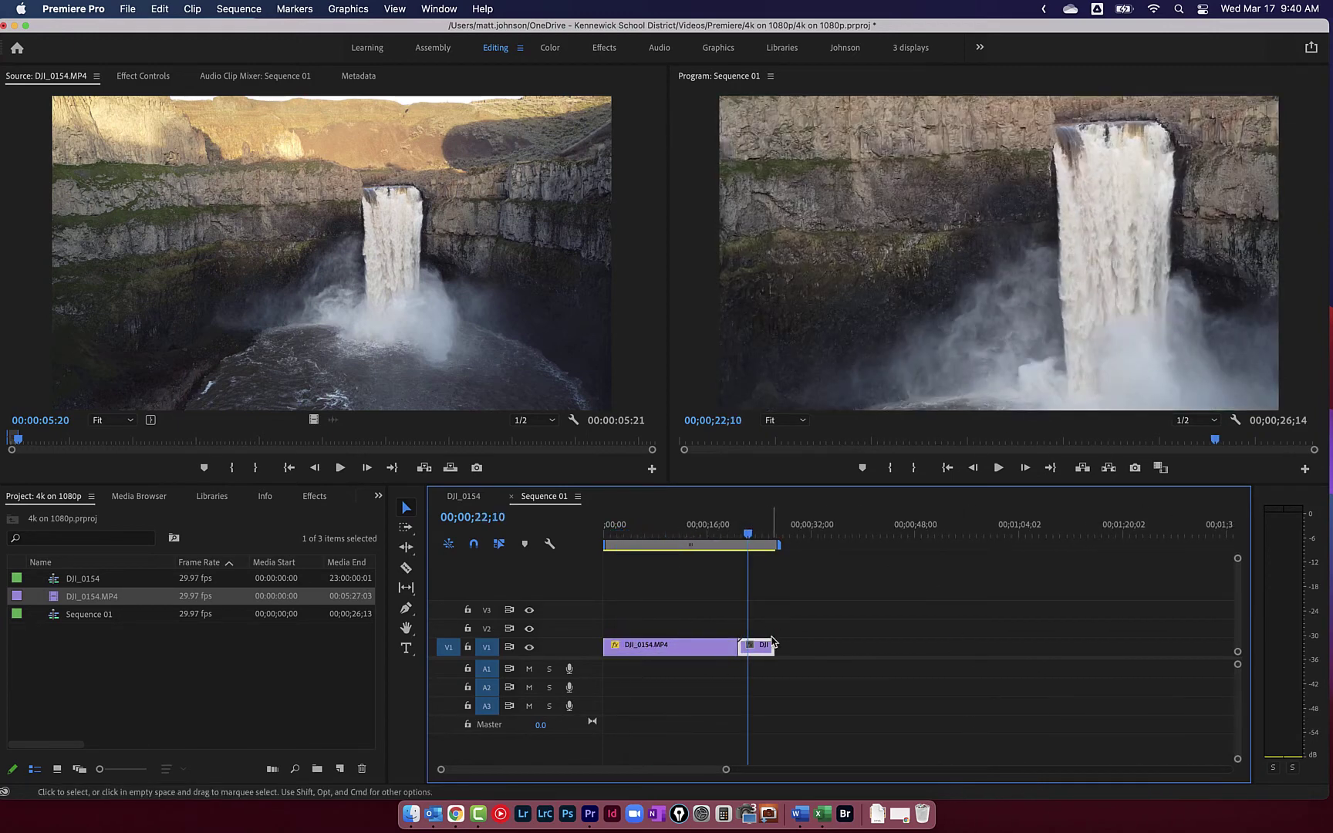
At the second clip's first frame, set Scale 74 and Position 960, 482, keyframing both
left_click(143, 76)
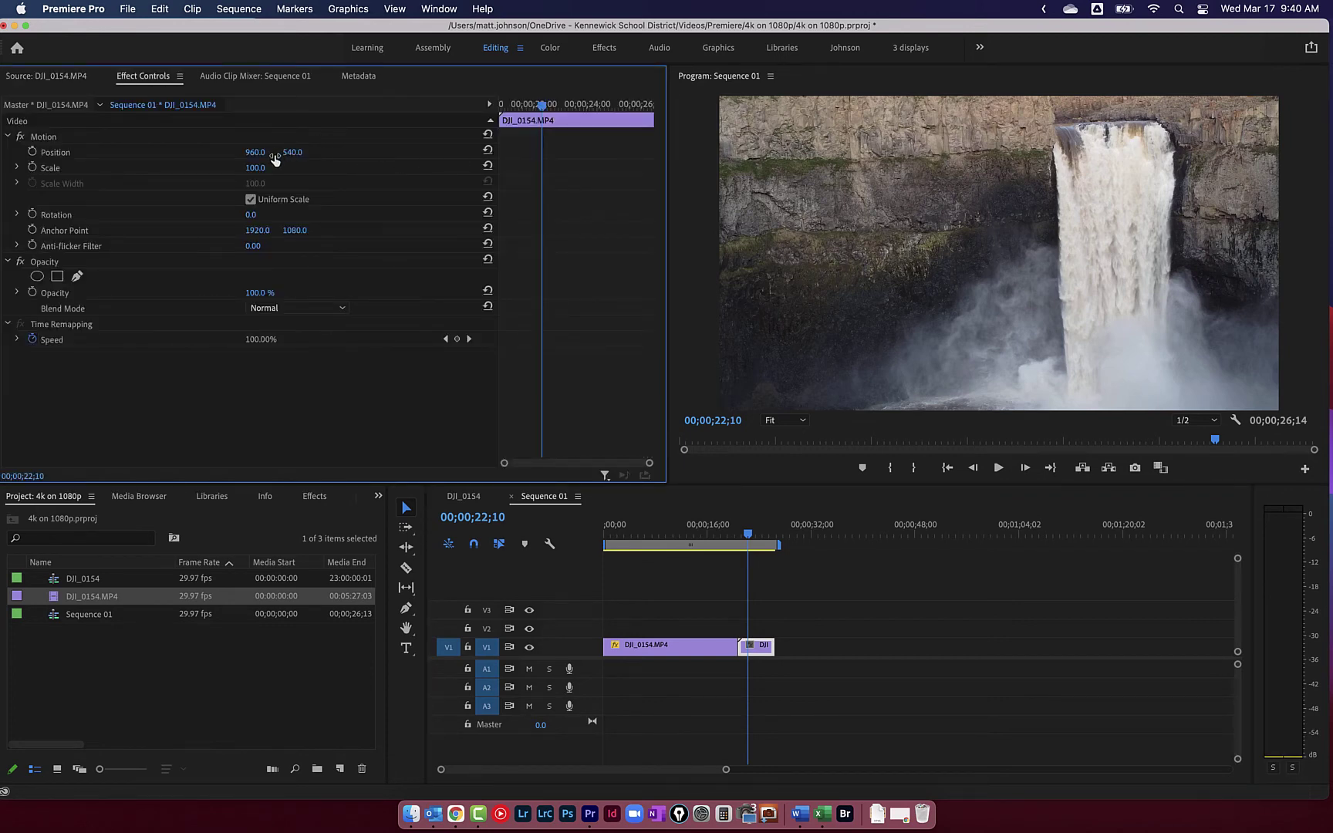
left_click_drag(542, 106, 486, 113)
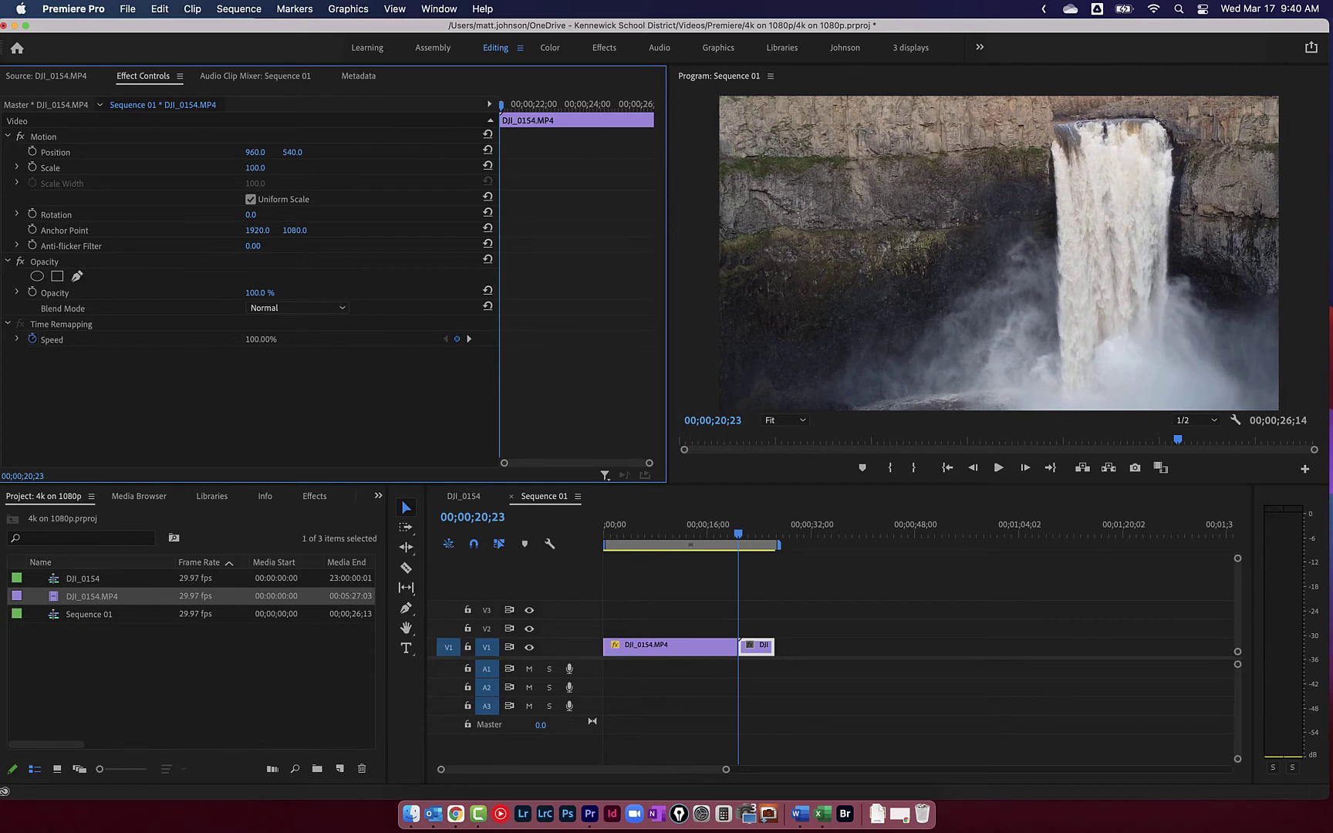
left_click_drag(254, 167, 286, 152)
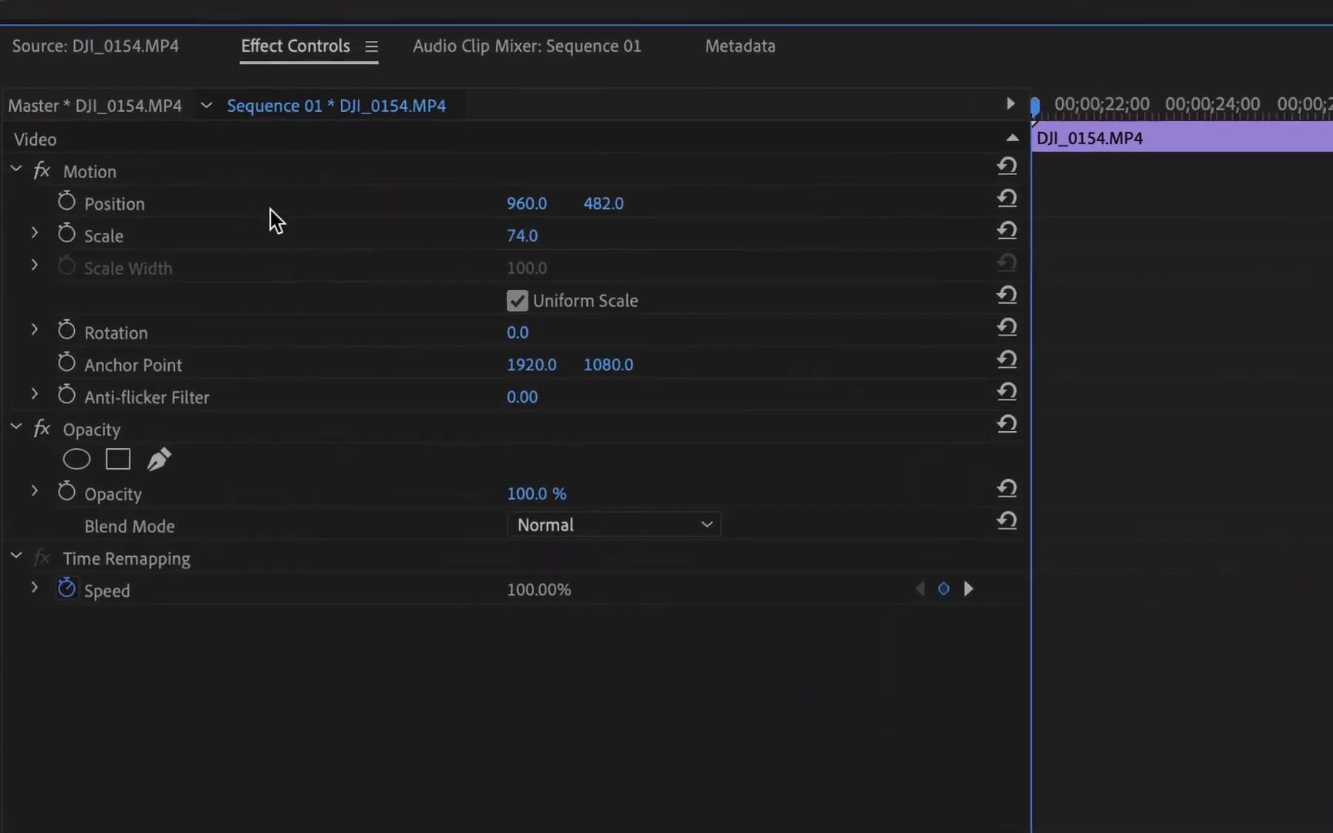
left_click(47, 175)
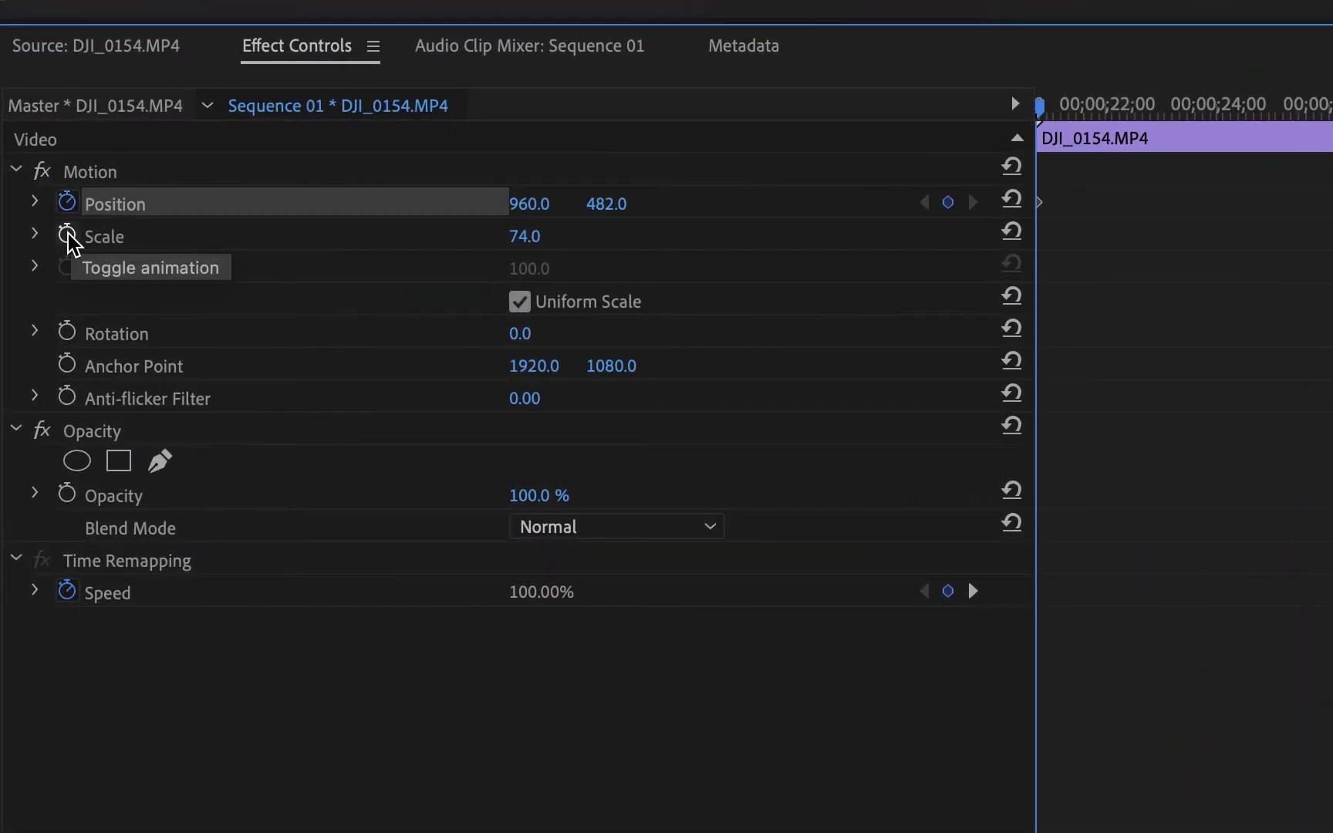
left_click(68, 235)
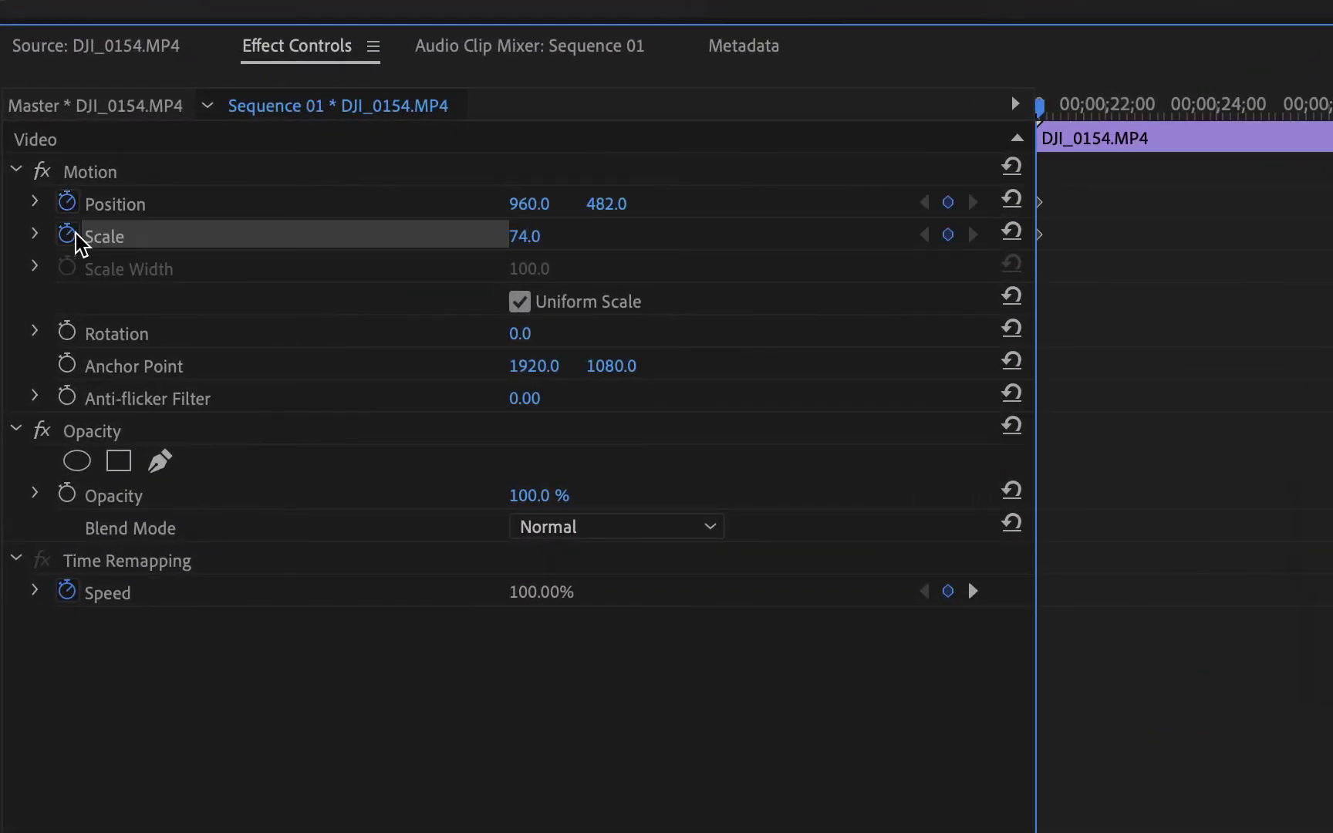
left_click_drag(1039, 107, 1181, 108)
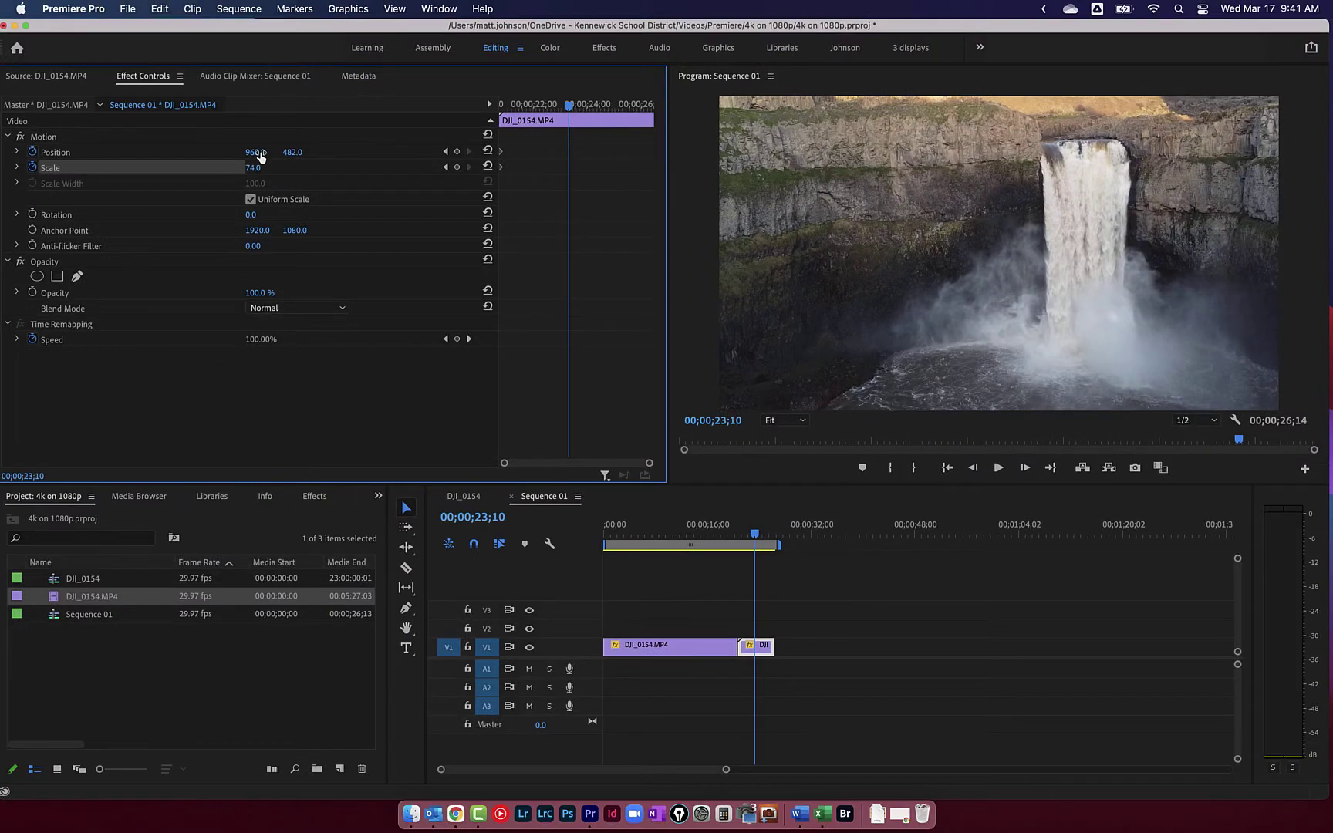
At 00;00;23;10, add end keyframes for the second clip: Position 1013, 748 and Scale 69
left_click_drag(260, 157, 432, 154)
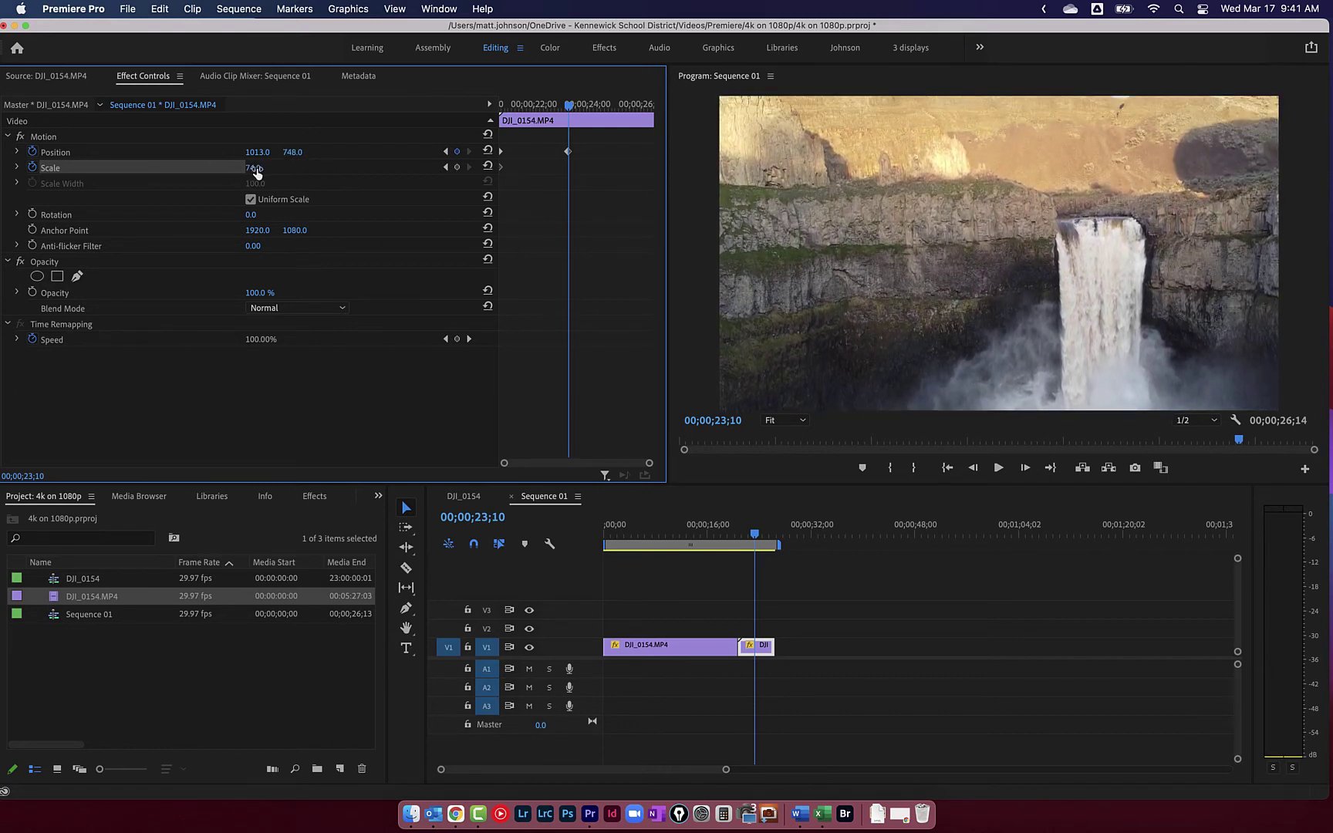
left_click_drag(252, 167, 246, 167)
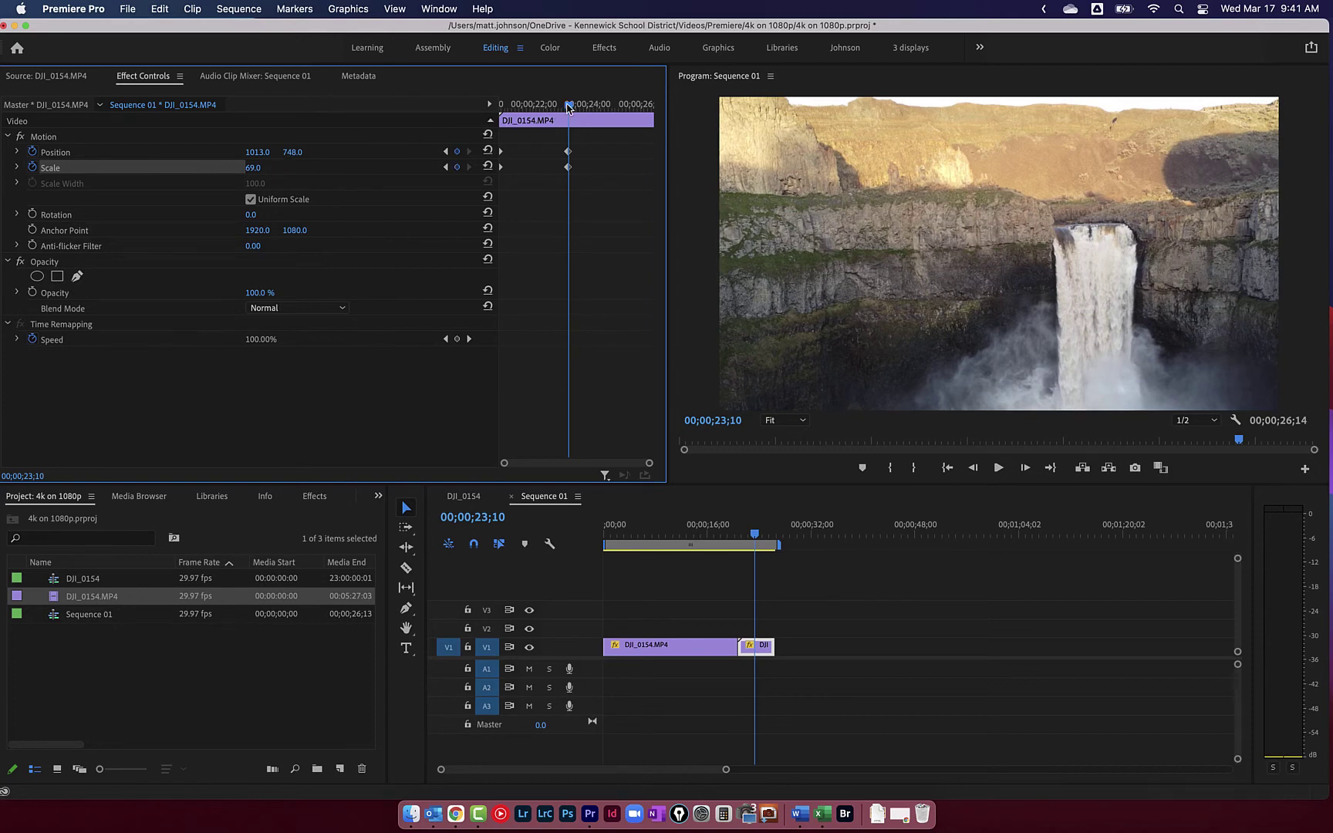
Replay the second waterfall clip's ease-out to Scale 69, starting from earlier in the move
key("shift+k")
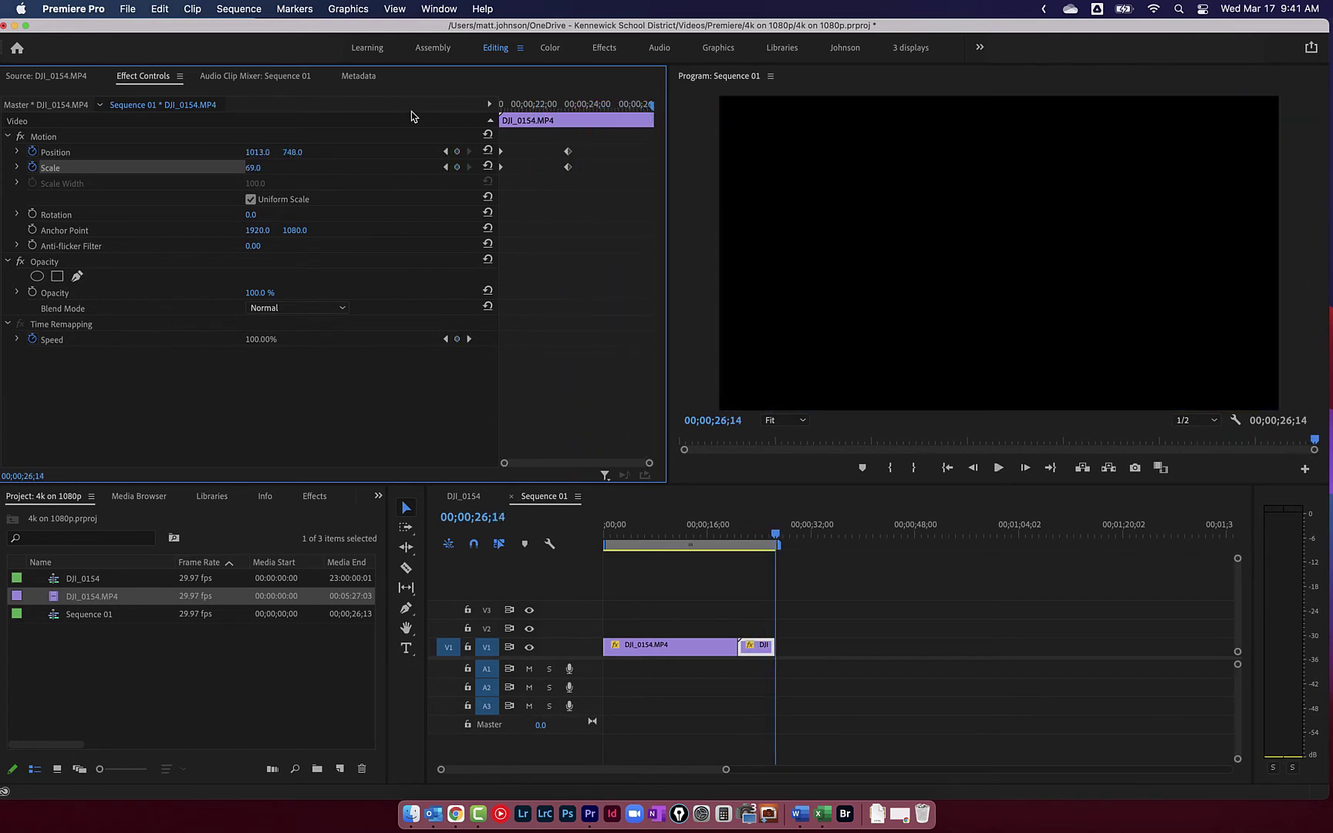
left_click_drag(522, 106, 501, 106)
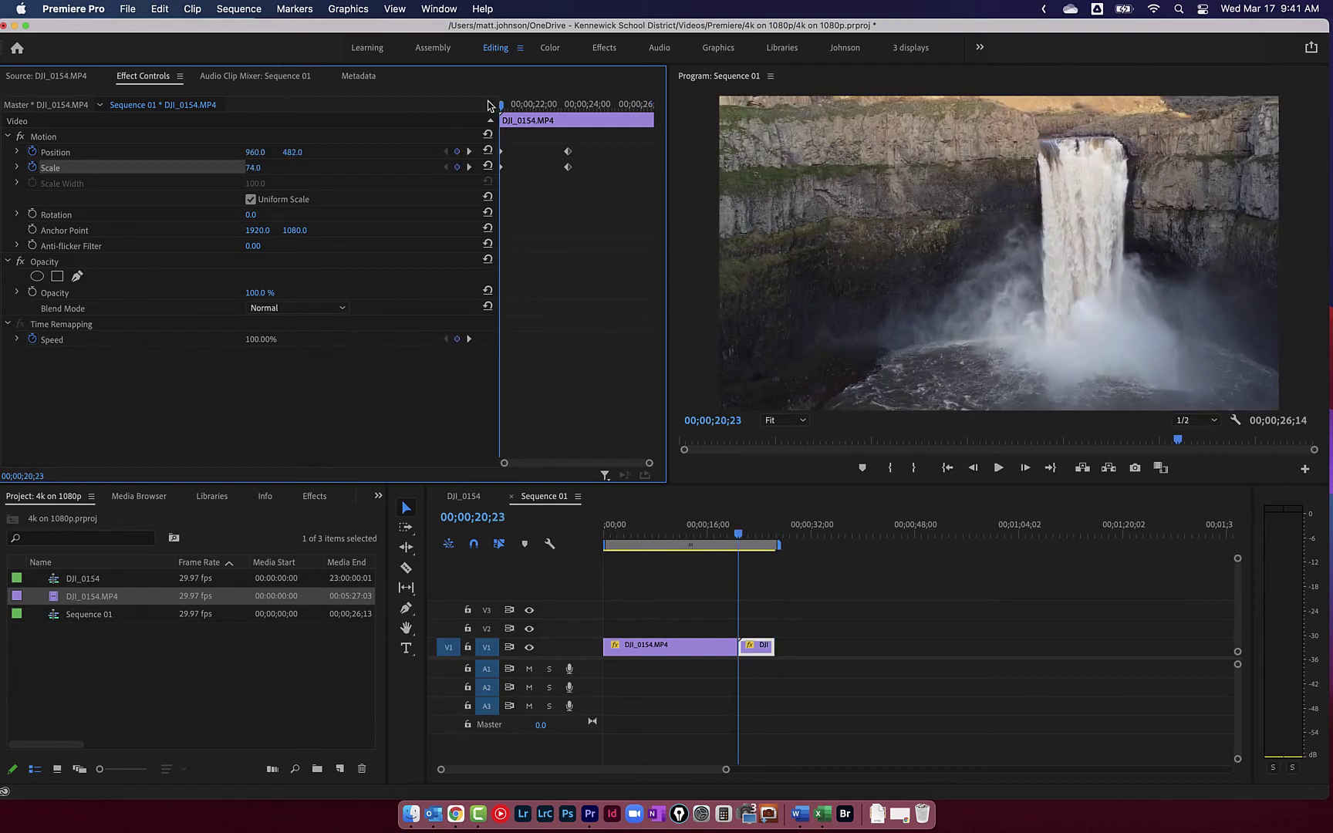
key("space")
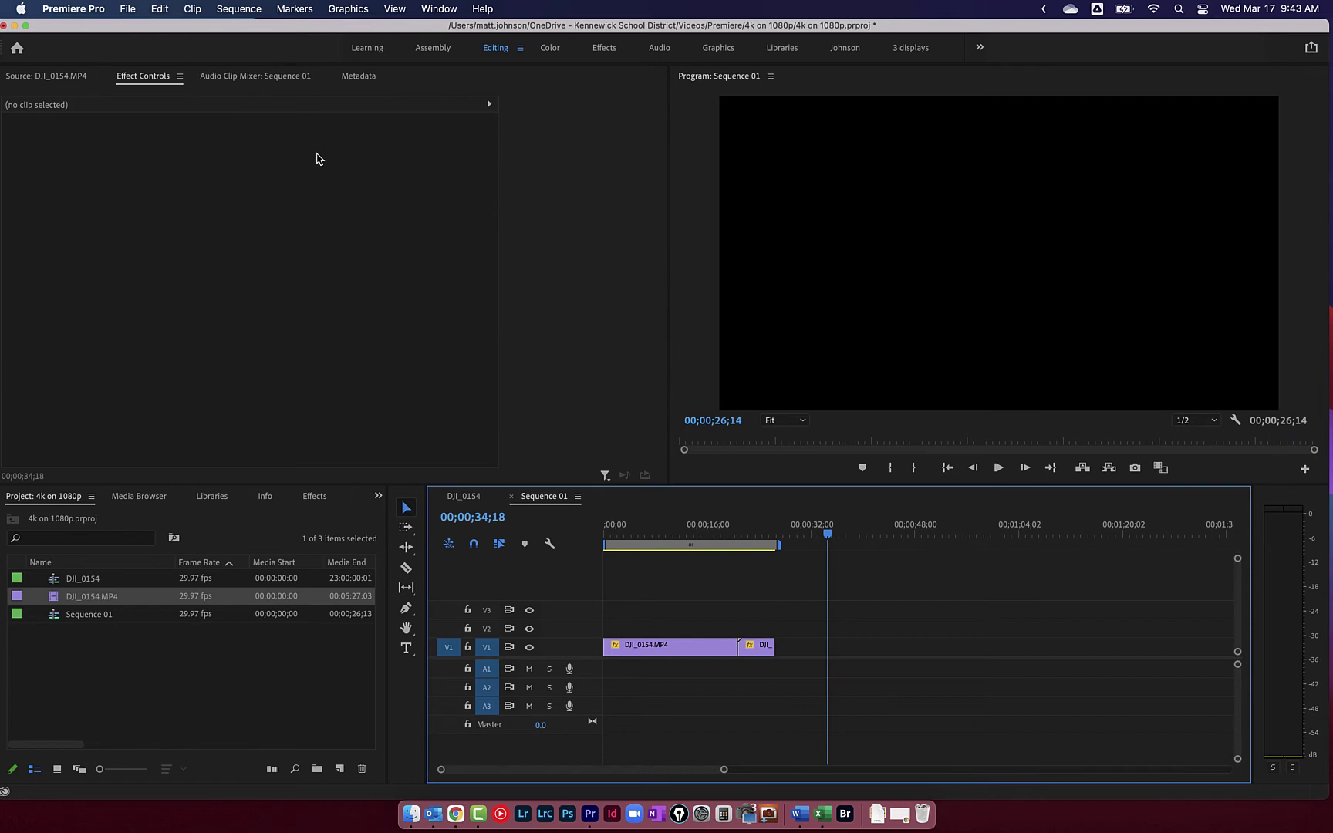
Place the DJI_0154.MP4 canyon river section on V1 after the second clip
left_click(57, 76)
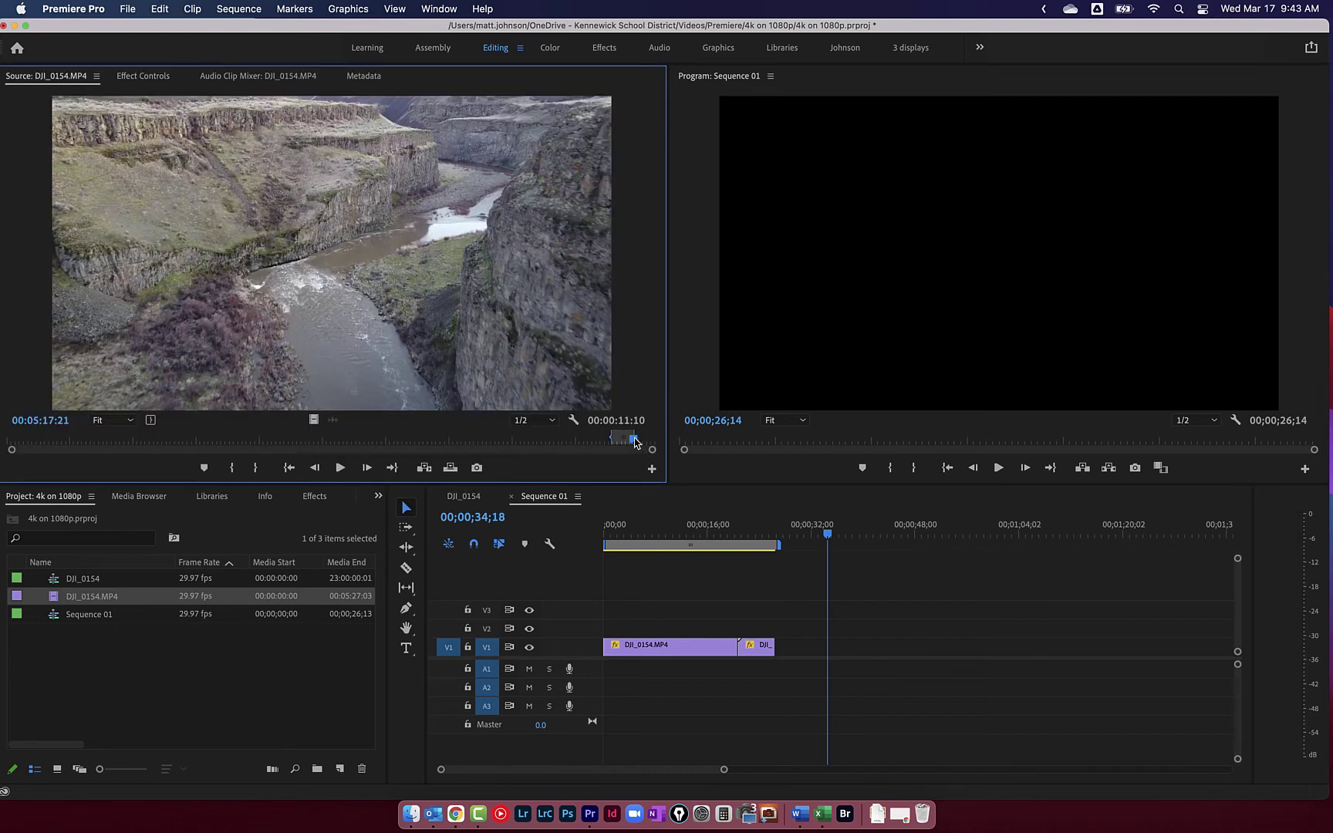
left_click_drag(634, 442, 623, 446)
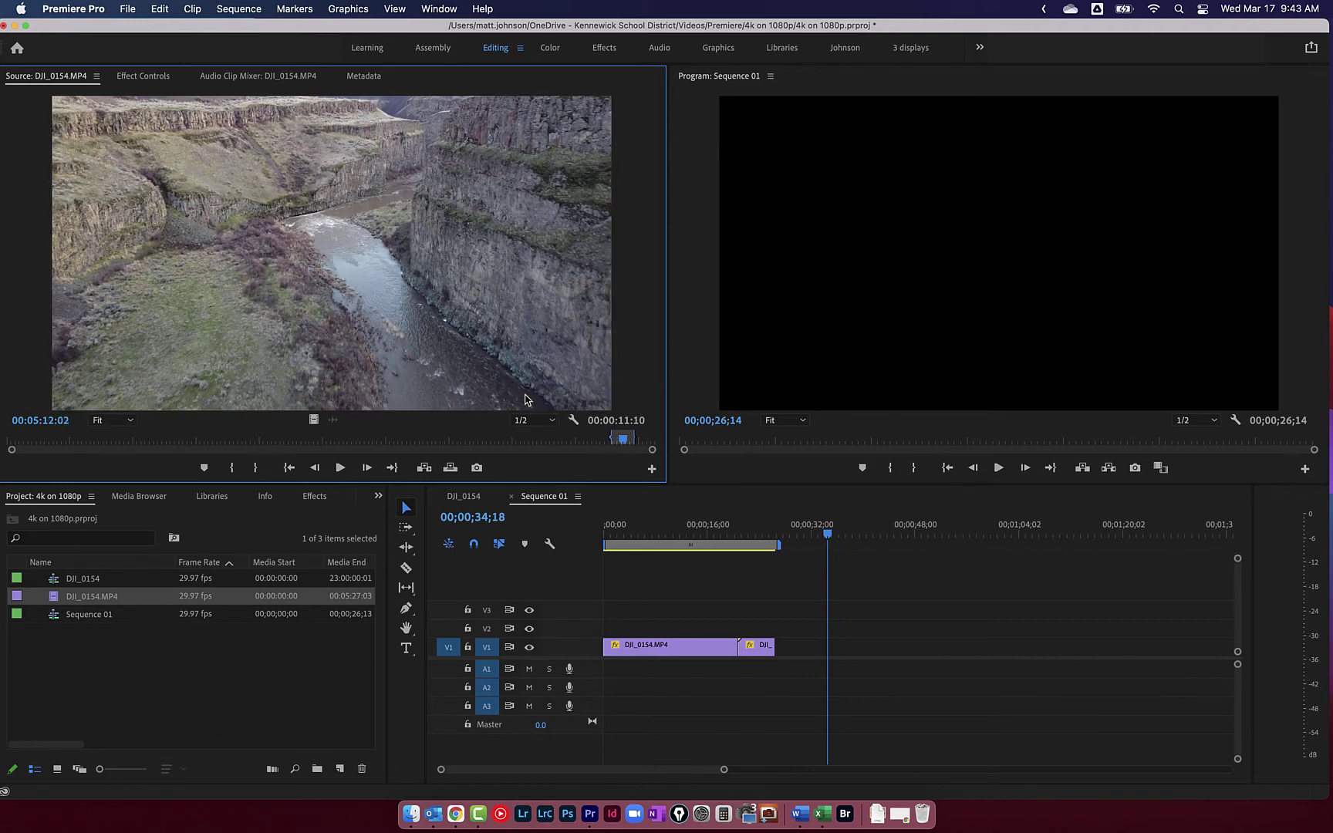
left_click_drag(581, 466, 779, 647)
left_click_drag(828, 534, 780, 535)
Trim the river clip's end and go to its first frame in Effect Controls
key("q")
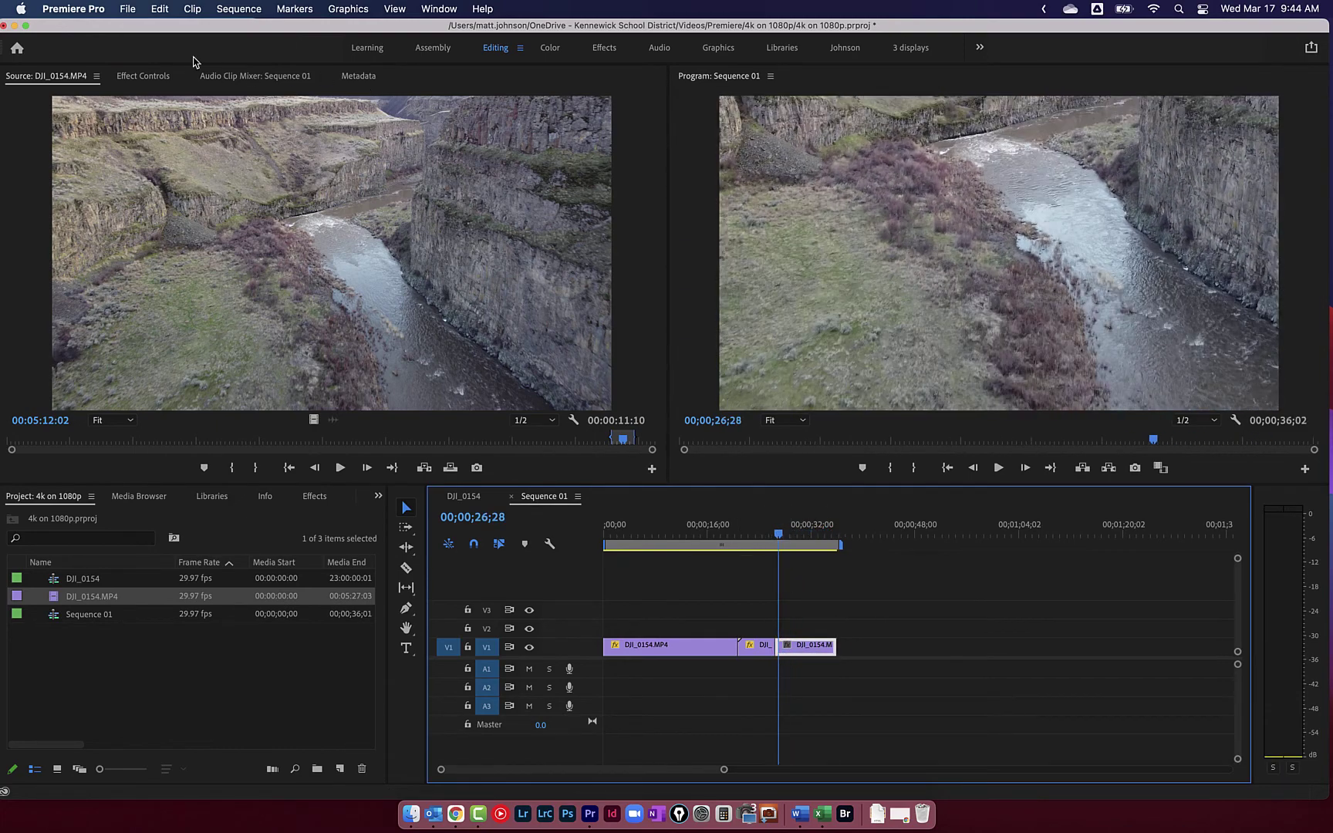
left_click(140, 76)
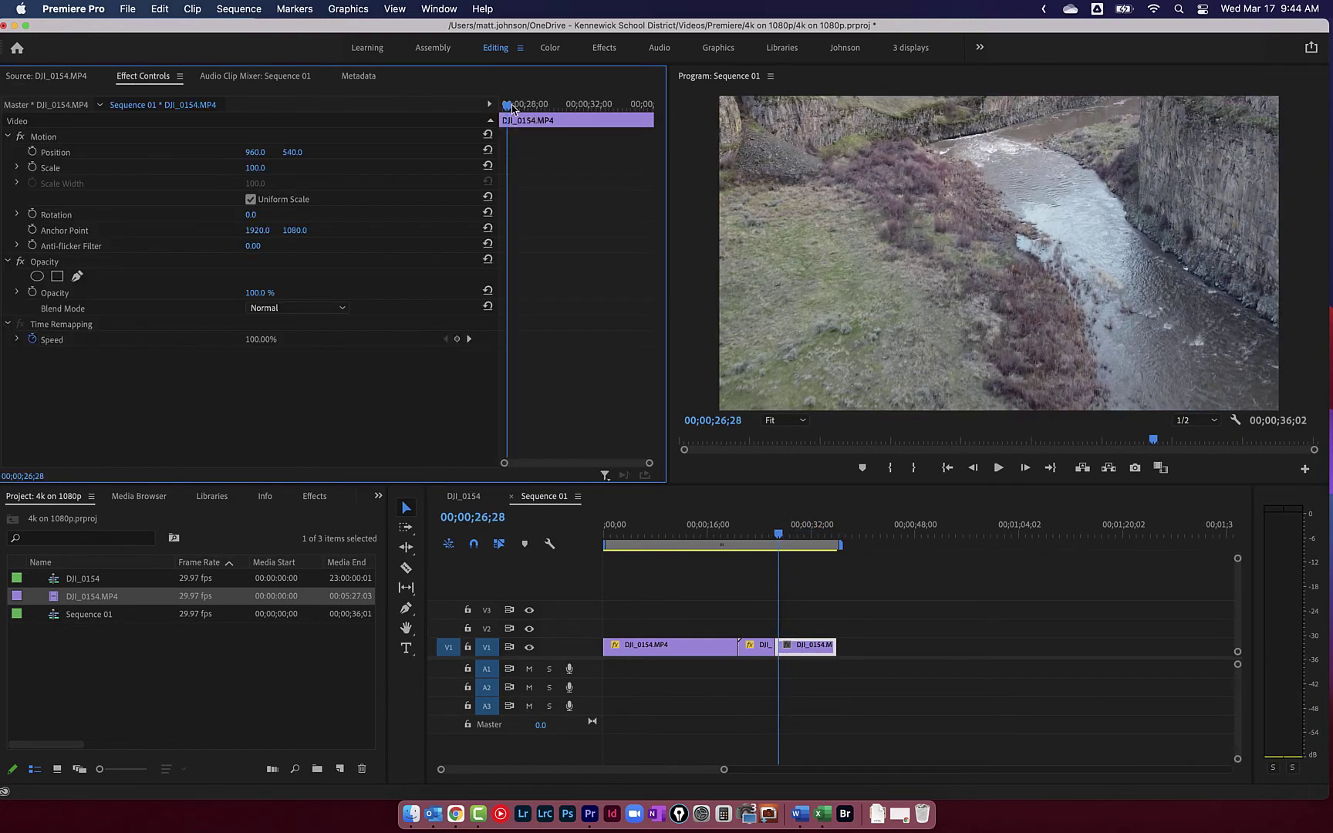
left_click_drag(511, 108, 499, 108)
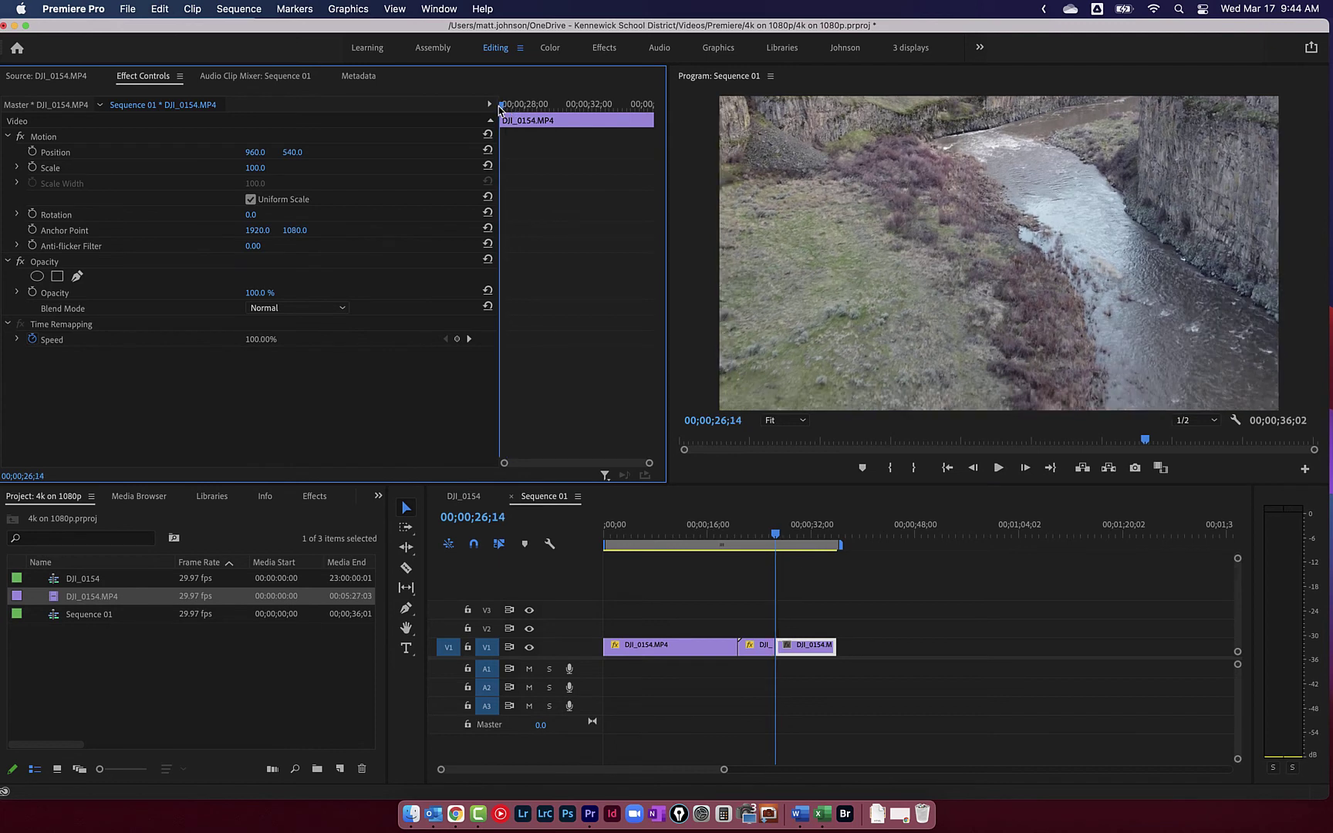
Keyframe the river clip's Scale and Position at its start, then Scale 50 at 00;00;32;13
left_click(32, 168)
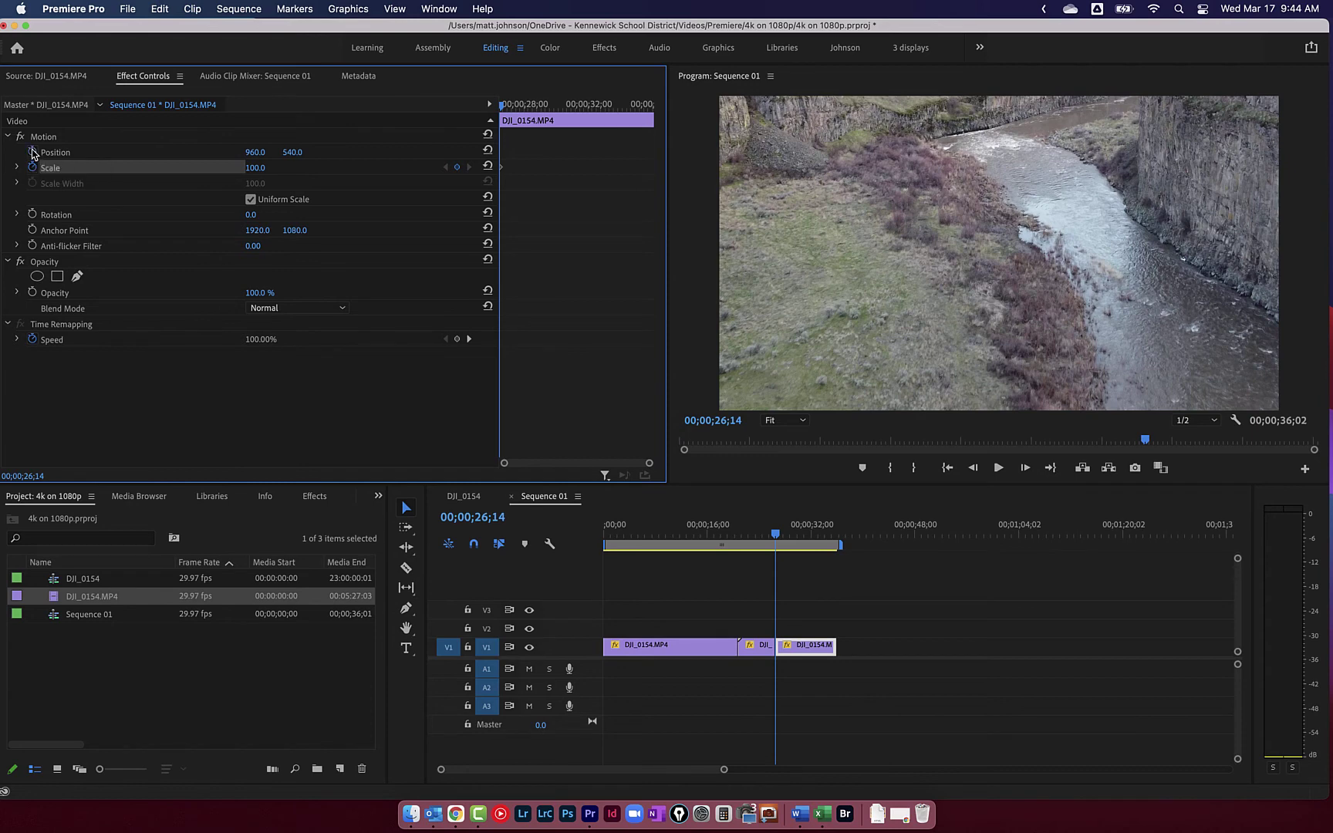
left_click(33, 152)
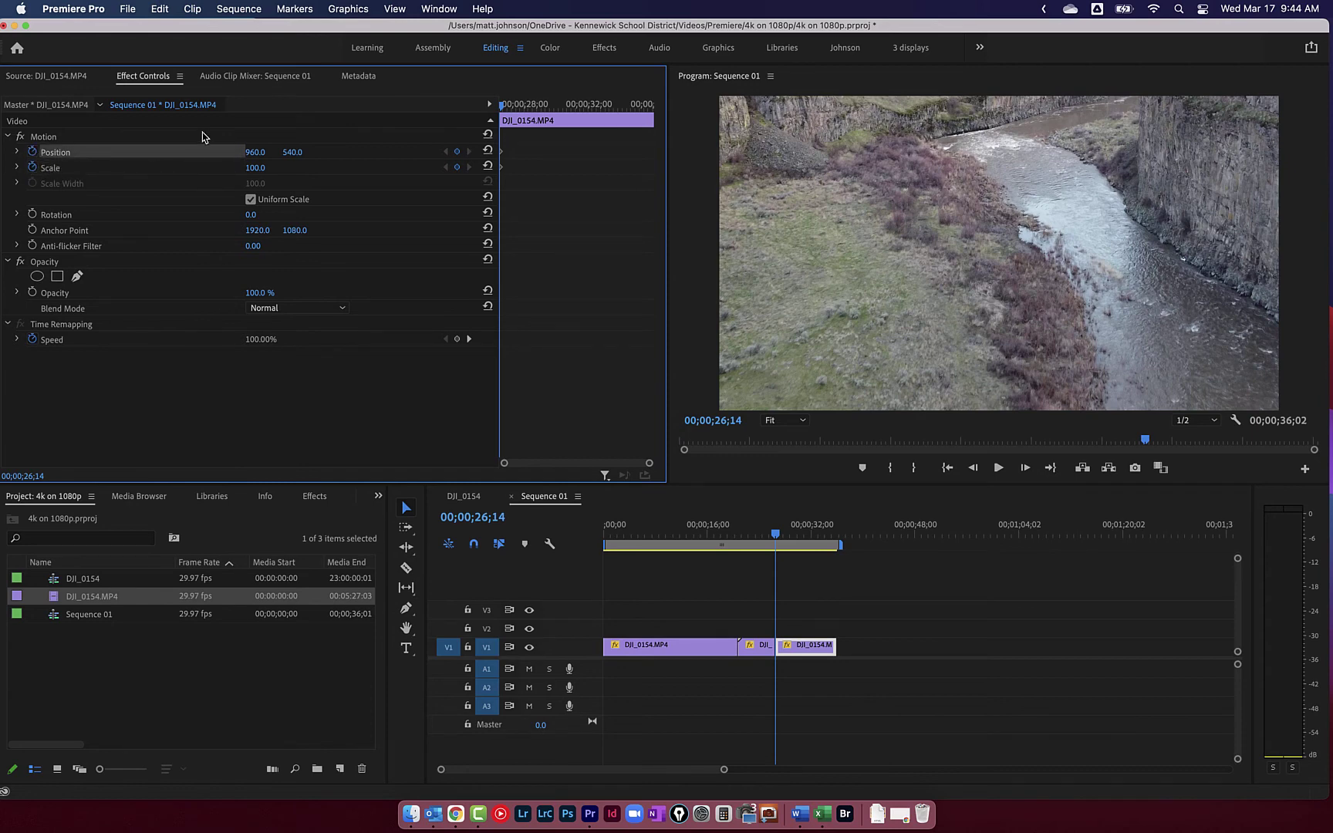
left_click_drag(502, 109, 598, 111)
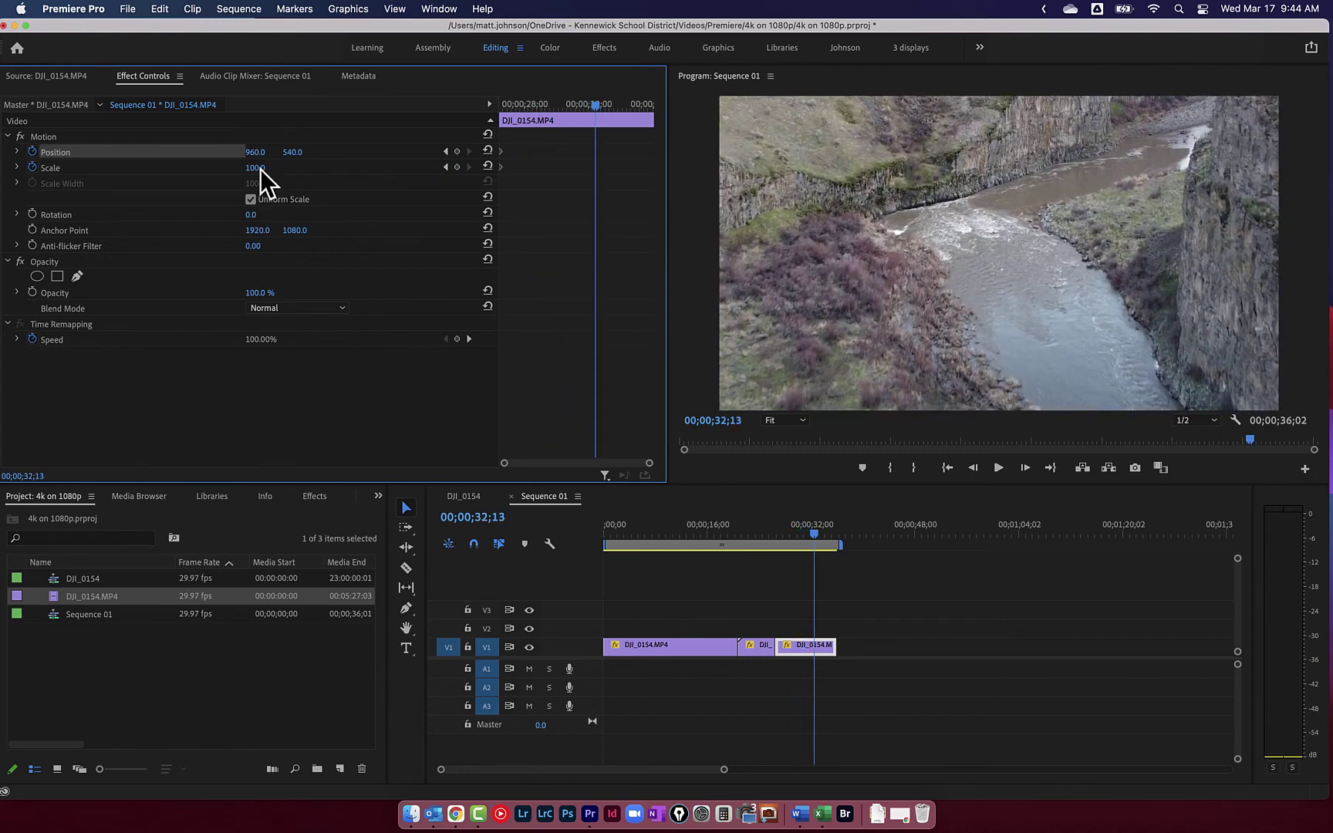
left_click_drag(253, 167, 216, 167)
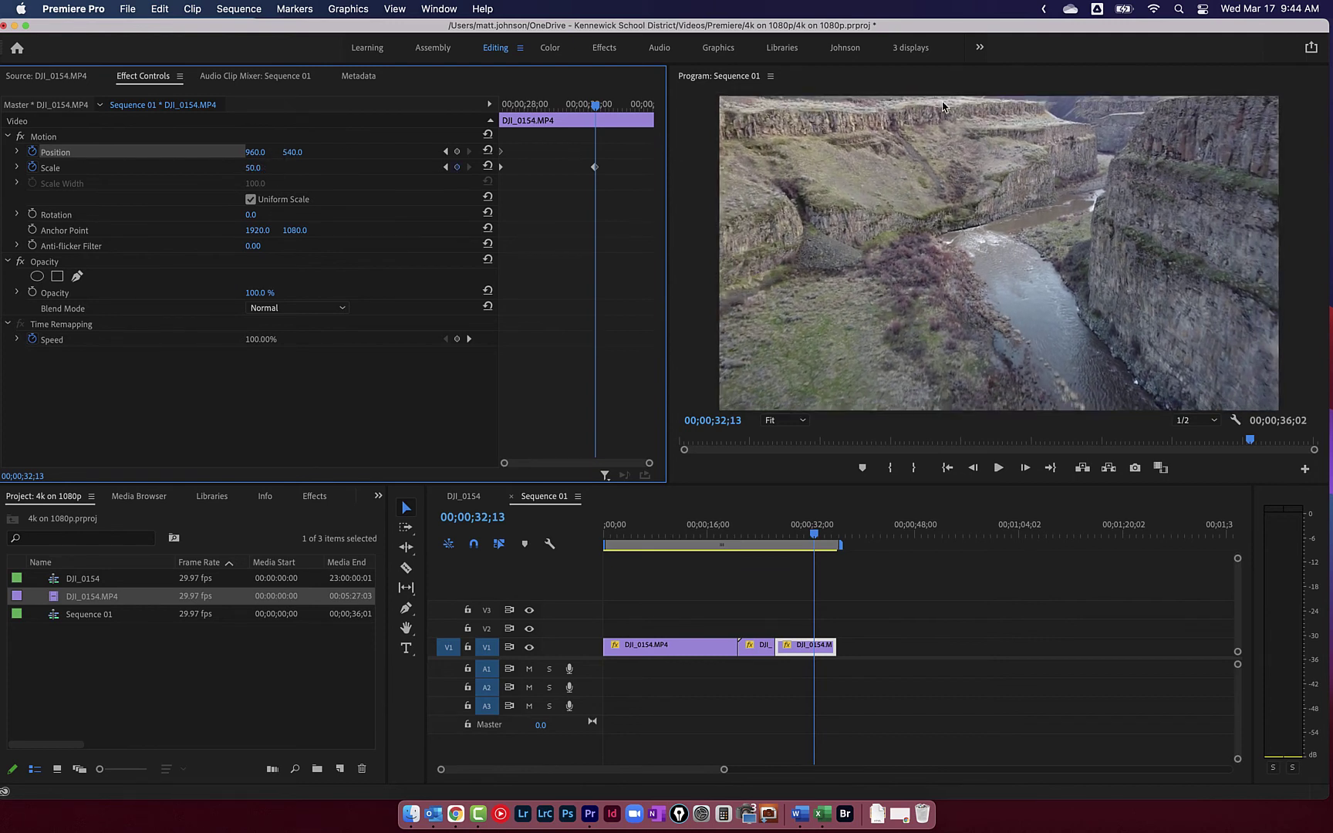
left_click_drag(594, 111, 468, 114)
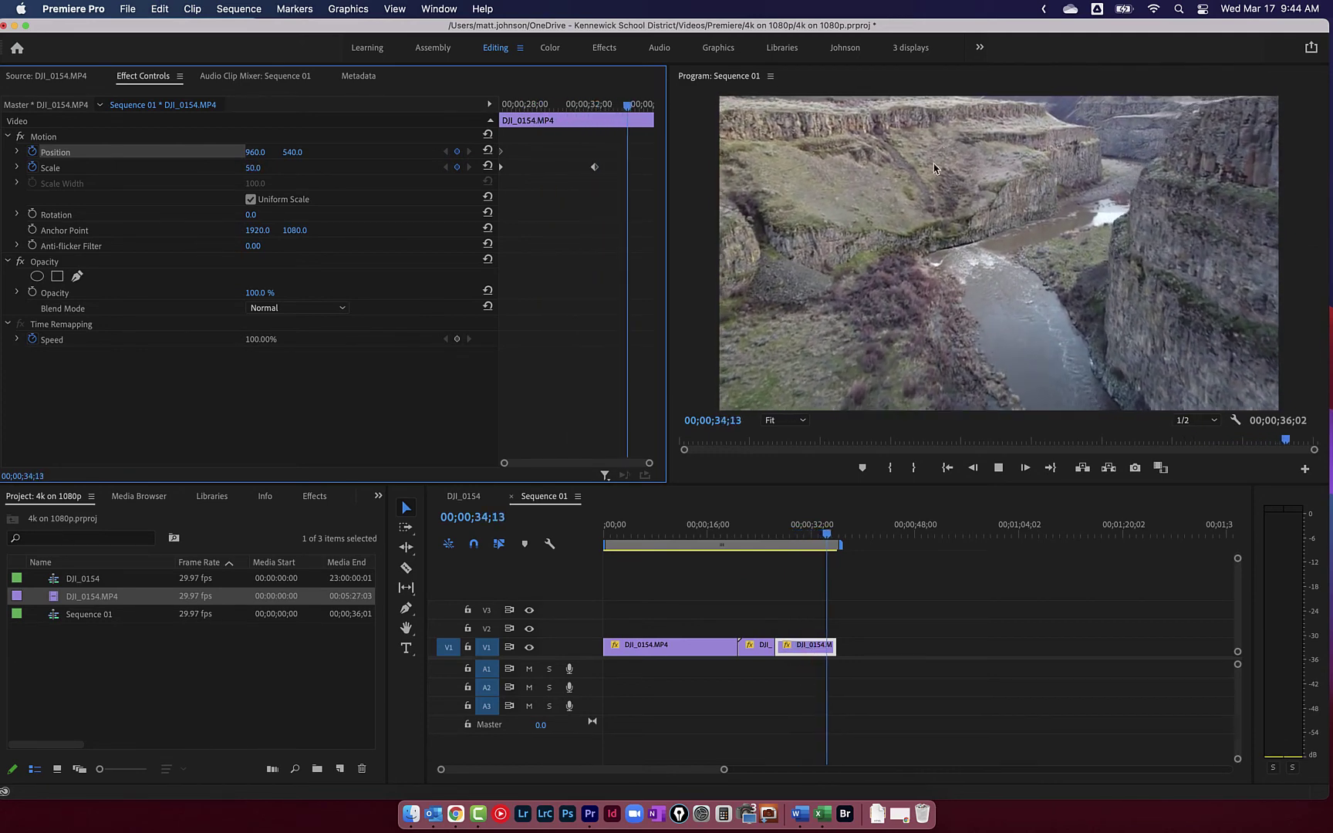
Move the Scale 50 keyframe to the river clip's end and play the zoom-out to 00;00;36;02
left_click_drag(549, 104, 496, 112)
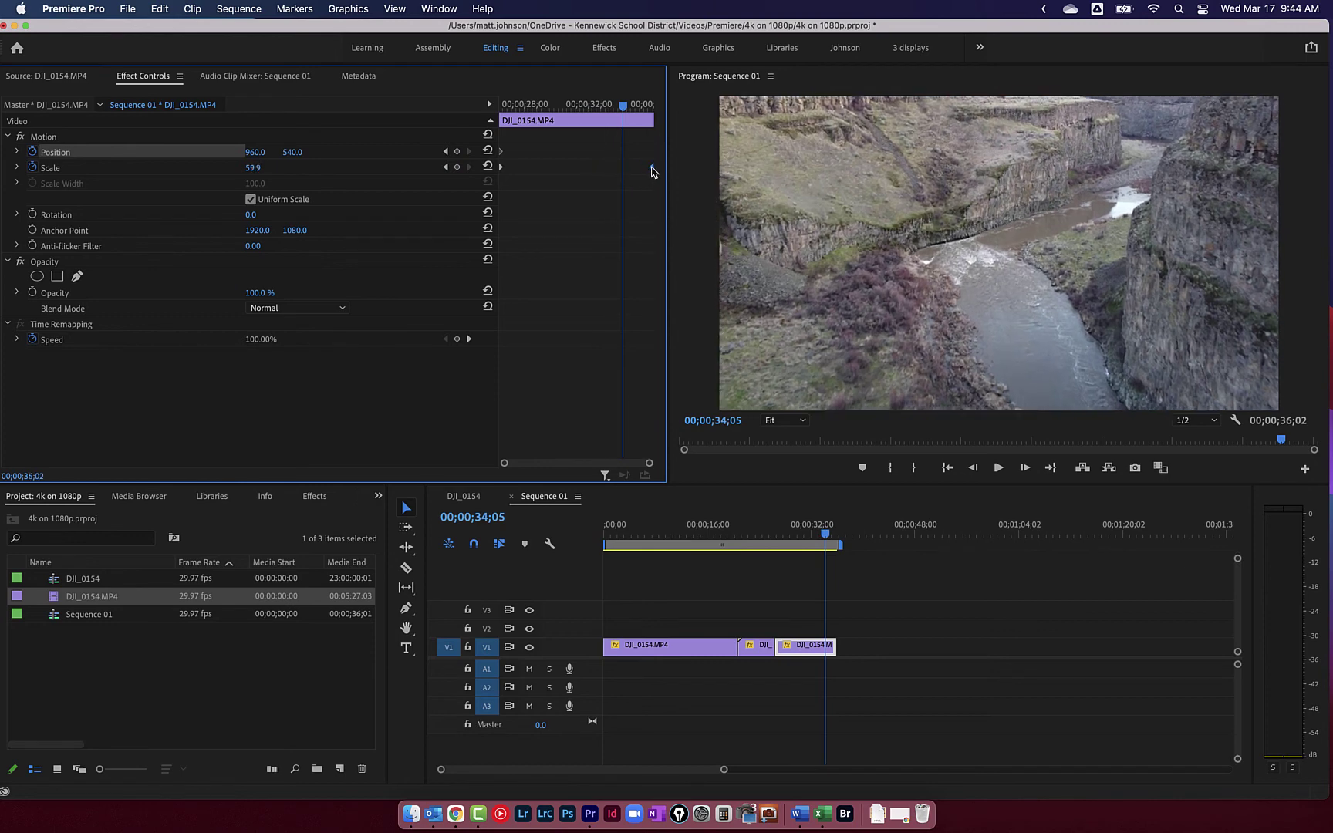
left_click_drag(624, 114, 484, 114)
key("space")
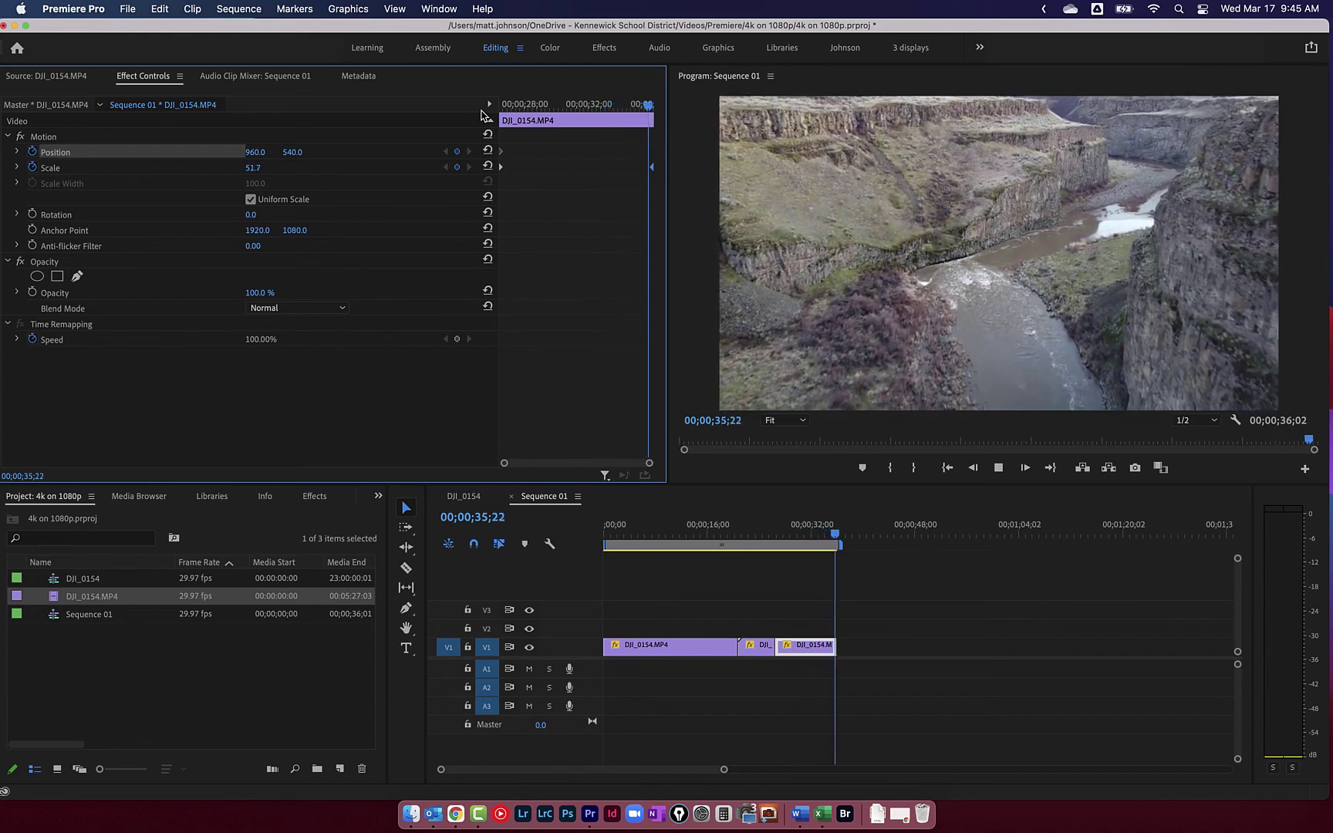
Play the original canyon source footage, then replay the edited river shot from 00;00;26;21
left_click(55, 80)
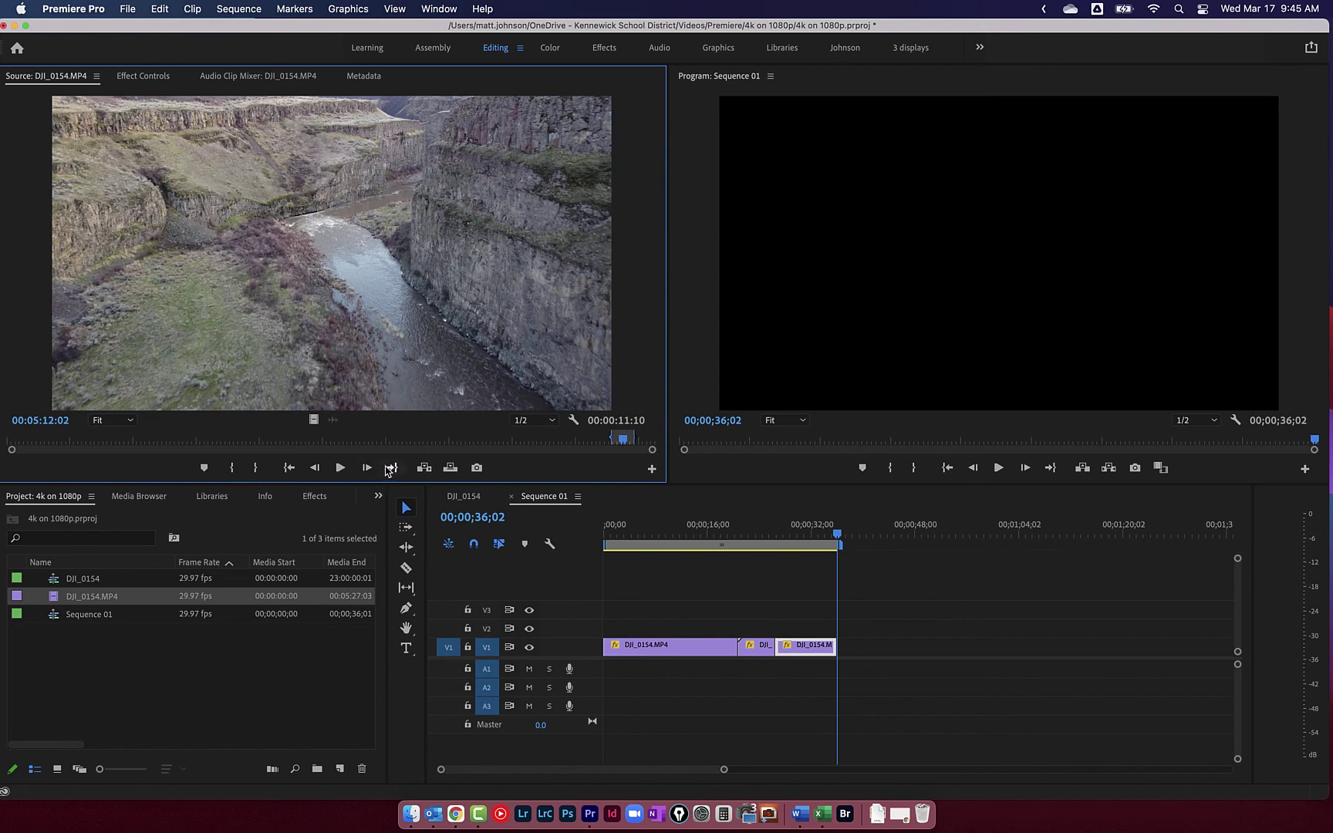
left_click(339, 468)
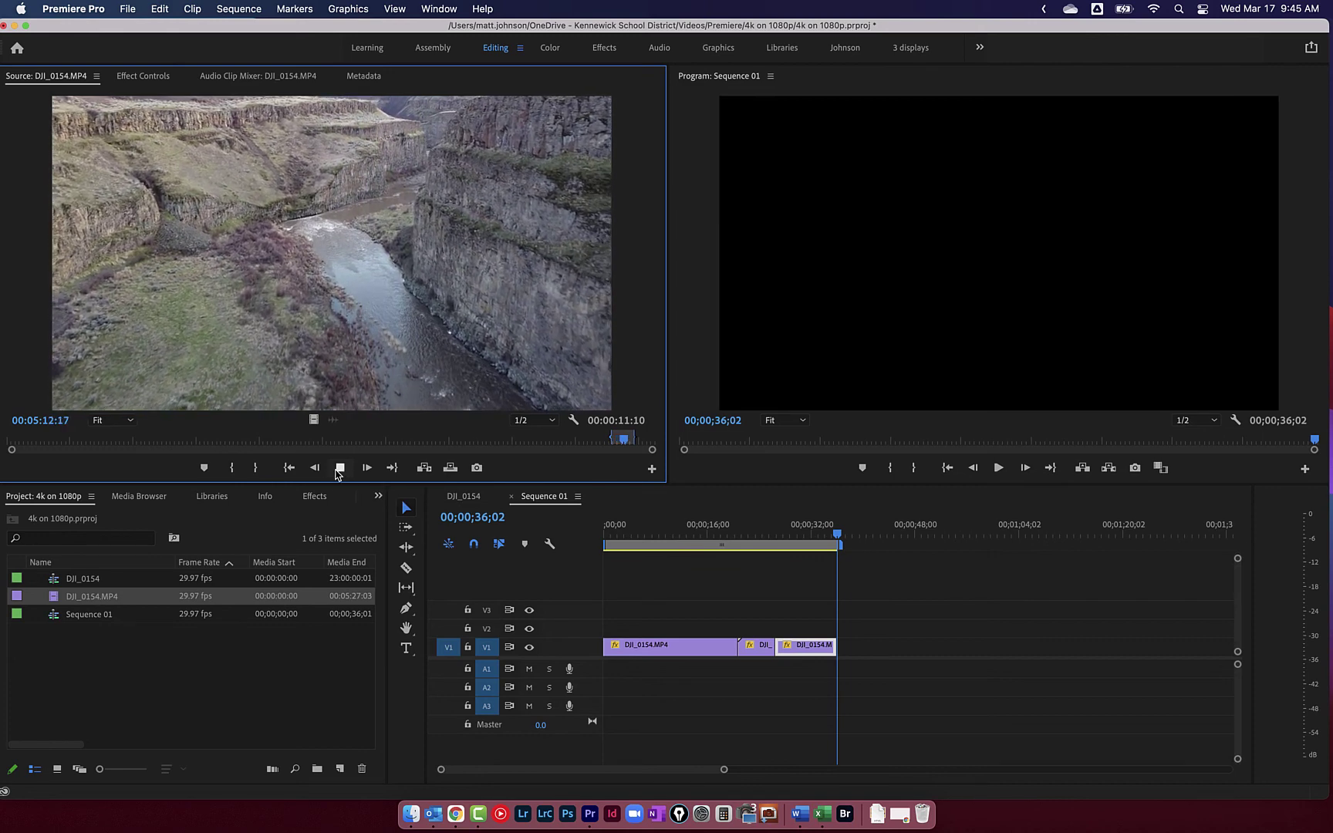
left_click(339, 468)
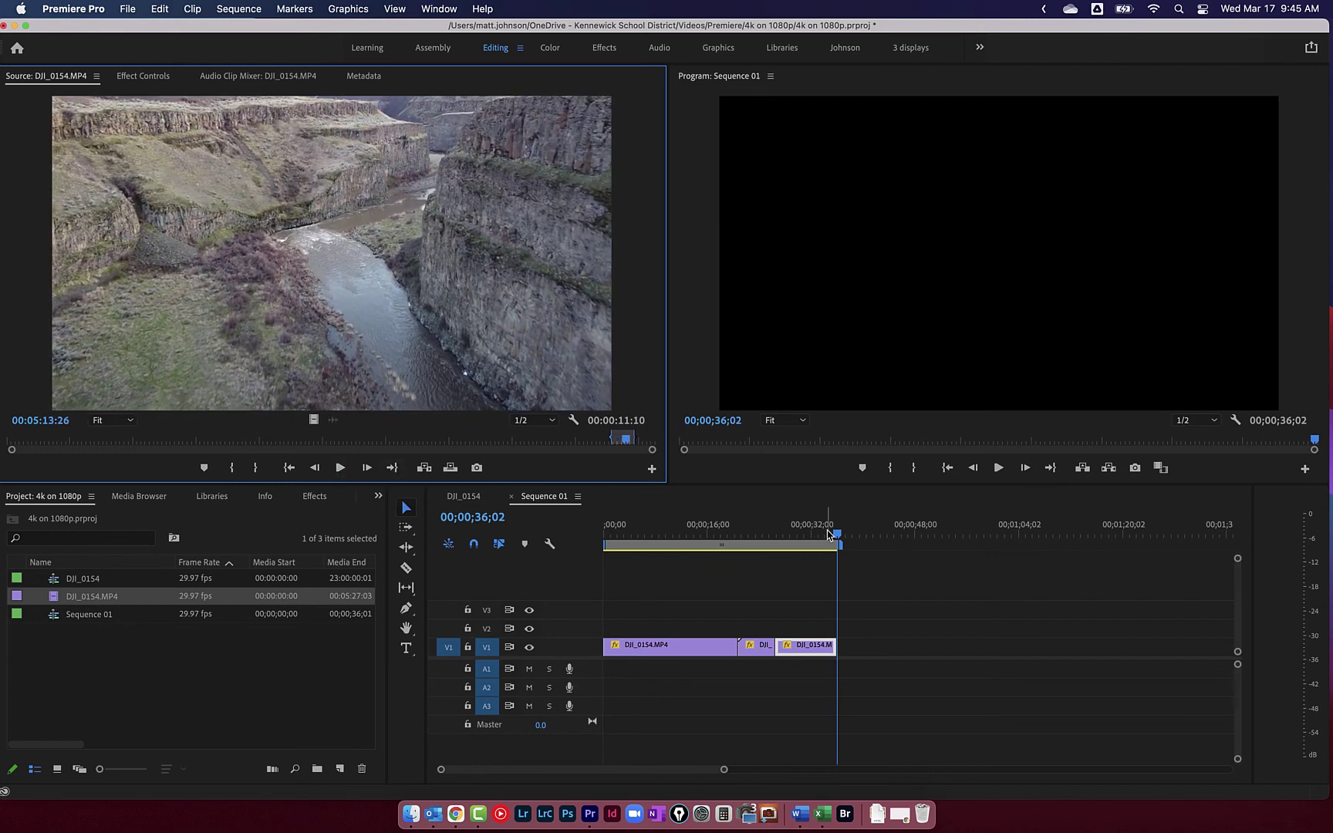
left_click_drag(828, 535, 778, 539)
key("space")
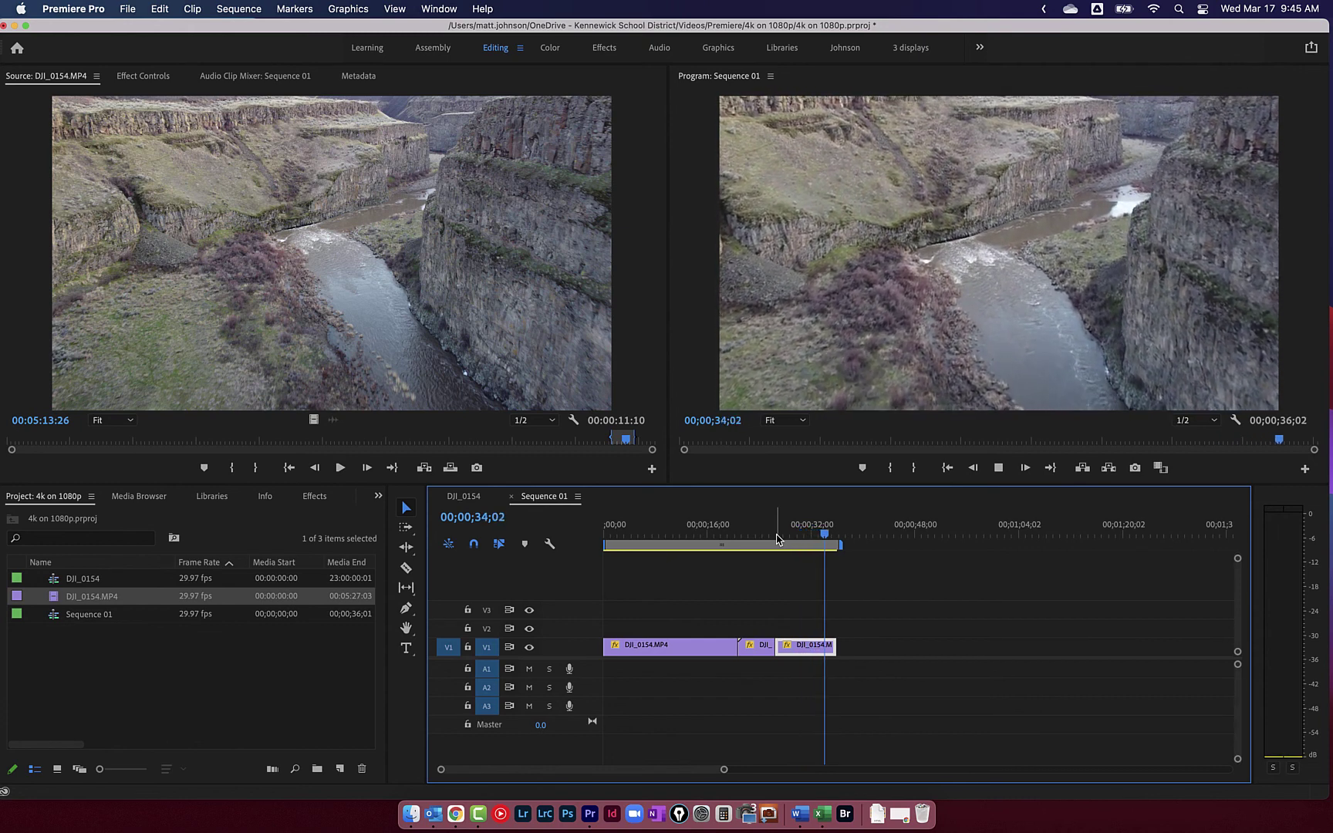
Replay Sequence 01 from the start and show the first clip's Position 891.9, 540 and Scale 54.0
left_click(998, 468)
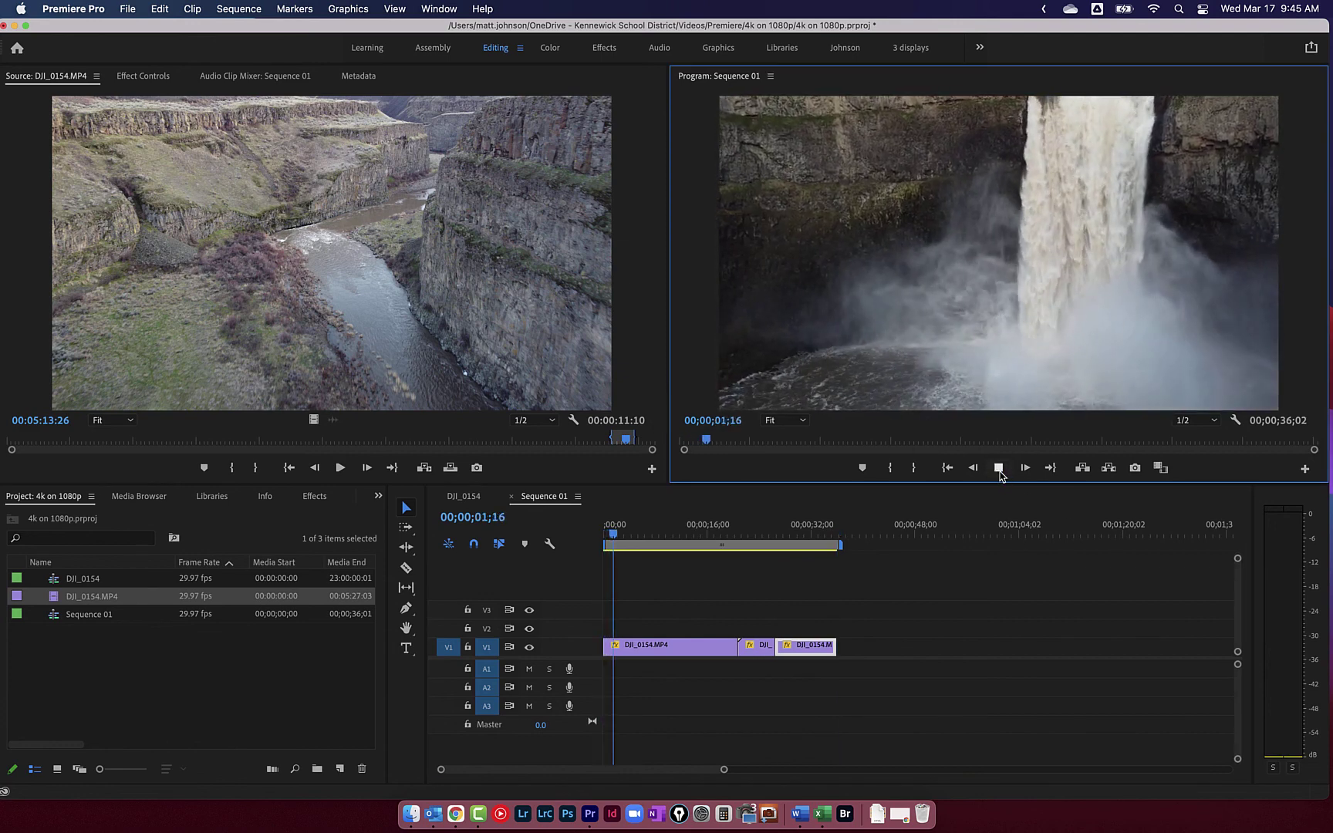
left_click(133, 77)
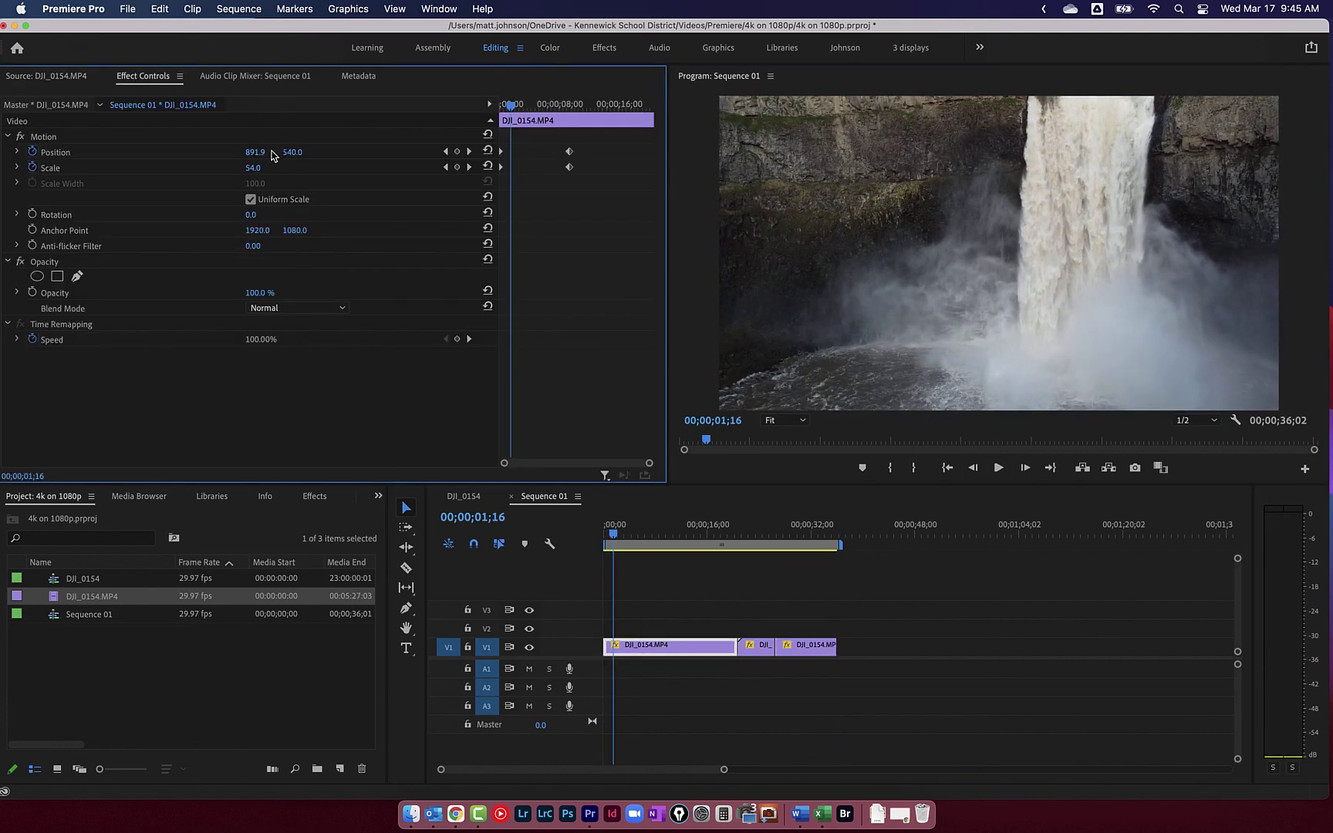